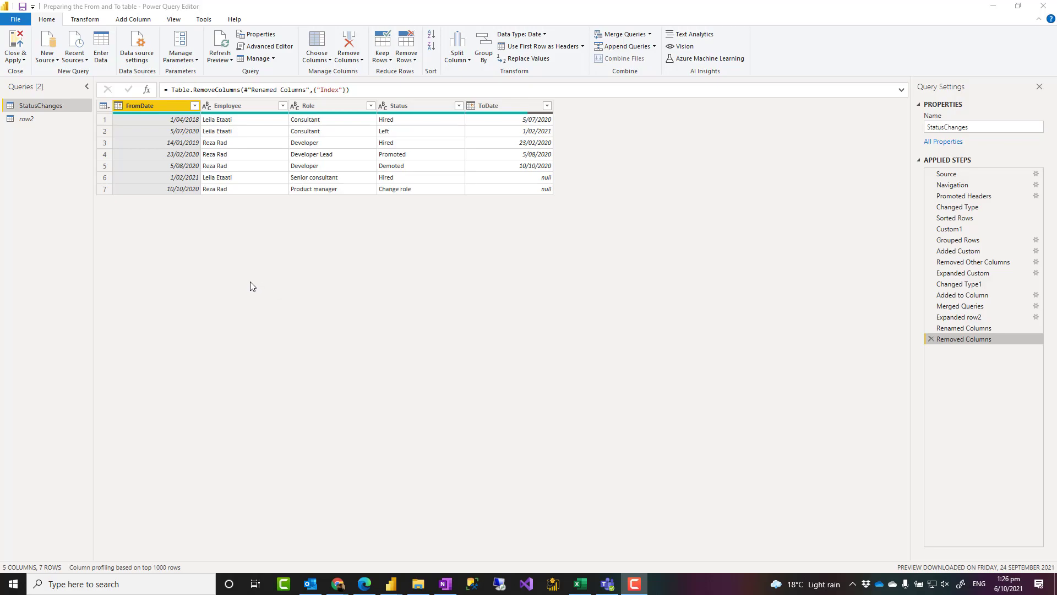
- Compare the original Changed Type table with the finished FromDate/ToDate table
{"action": "left_click", "coordinate": [943, 209]}
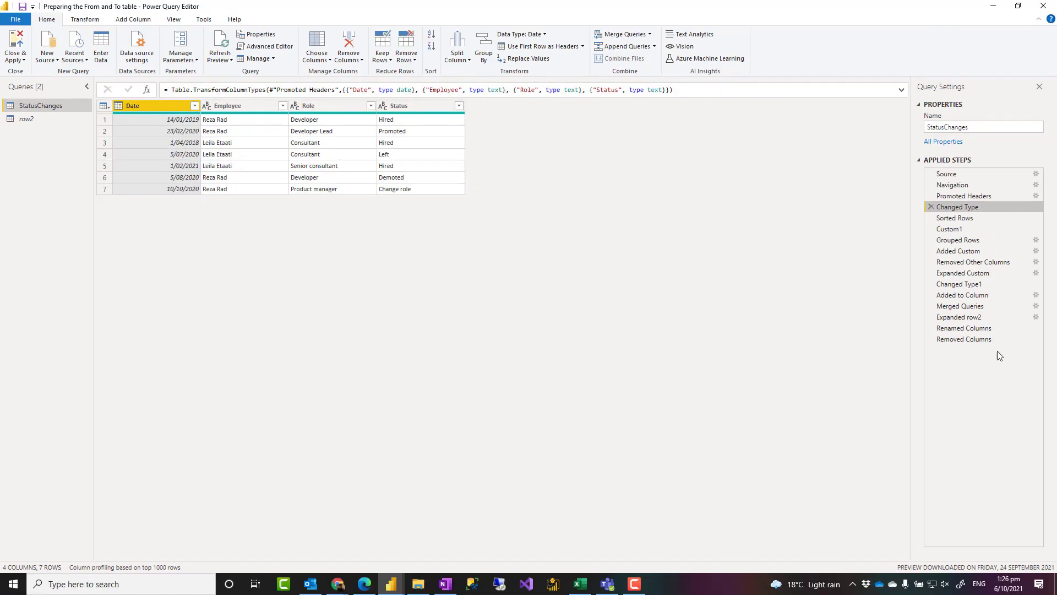
{"action": "left_click", "coordinate": [986, 339]}
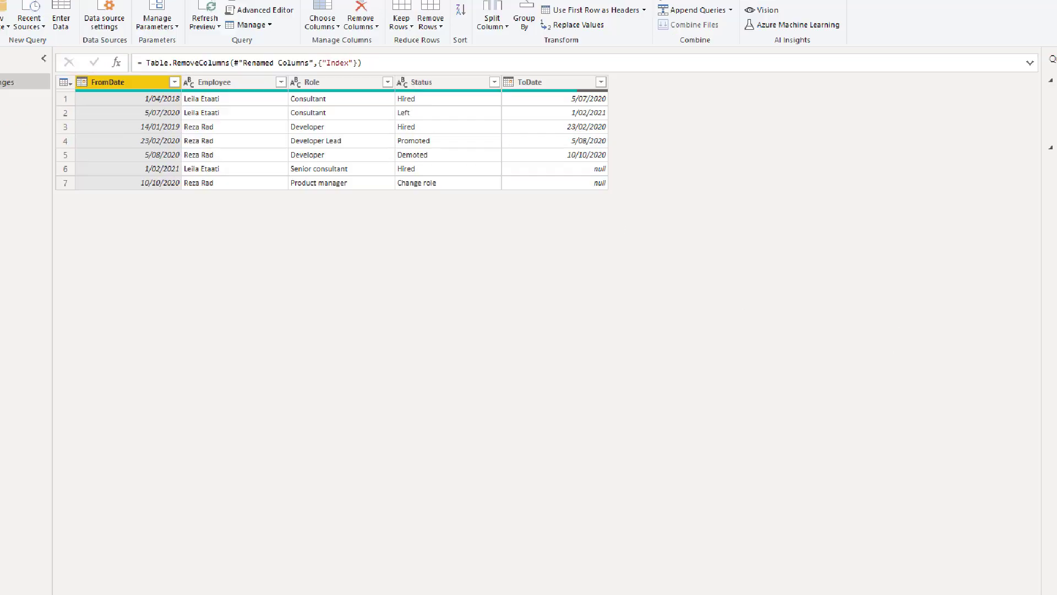
{"action": "left_click_drag", "start_coordinate": [1, 42], "coordinate": [172, 319]}
{"action": "mouse_move", "coordinate": [707, 51]}
{"action": "left_mouse_down"}
{"action": "mouse_move", "coordinate": [838, 291]}
{"action": "mouse_move", "coordinate": [892, 367]}
{"action": "left_mouse_up"}
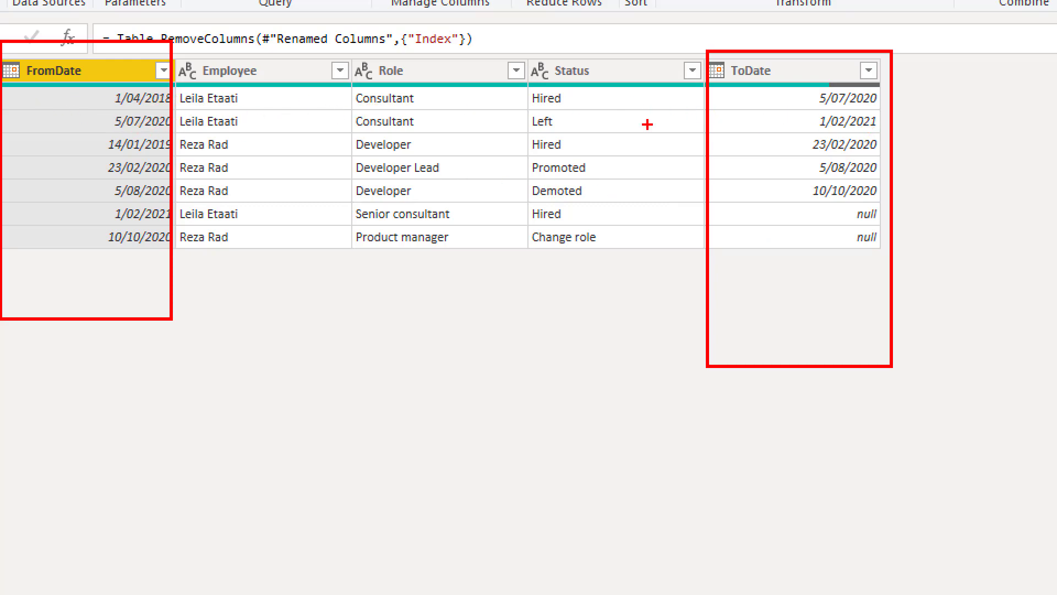
{"action": "key", "text": "Escape"}
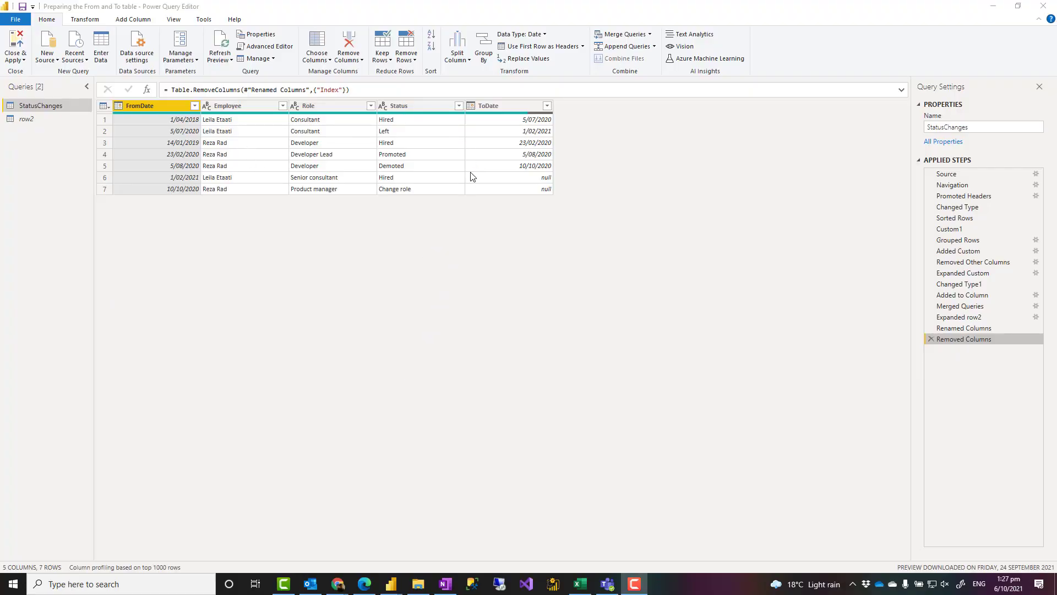
{"action": "left_click", "coordinate": [471, 230]}
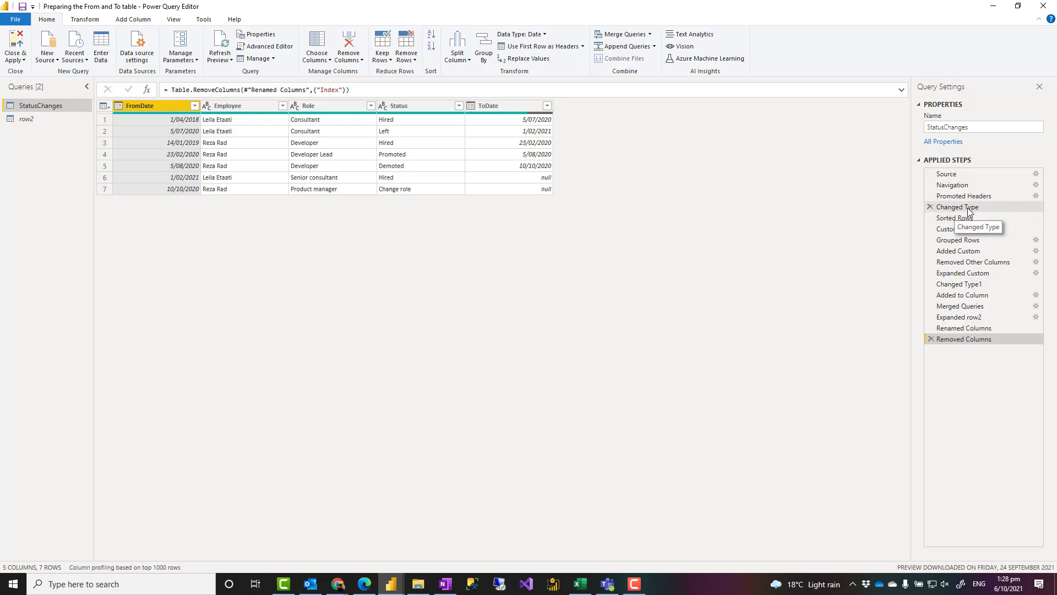
{"action": "left_click", "coordinate": [958, 207]}
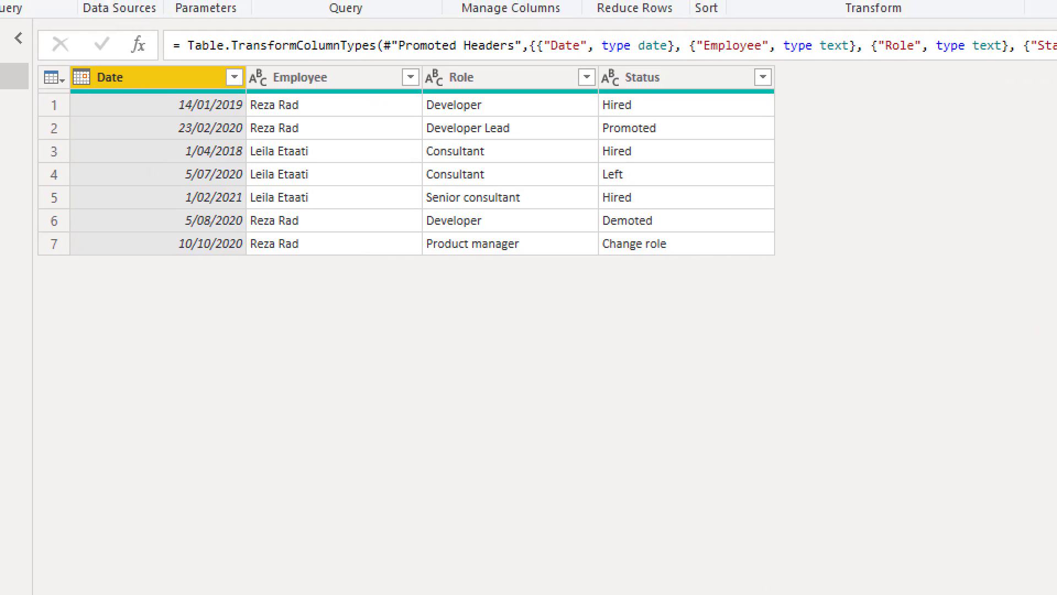
{"action": "mouse_move", "coordinate": [51, 59]}
{"action": "left_mouse_down"}
{"action": "mouse_move", "coordinate": [779, 315]}
{"action": "mouse_move", "coordinate": [814, 316]}
{"action": "left_mouse_up"}
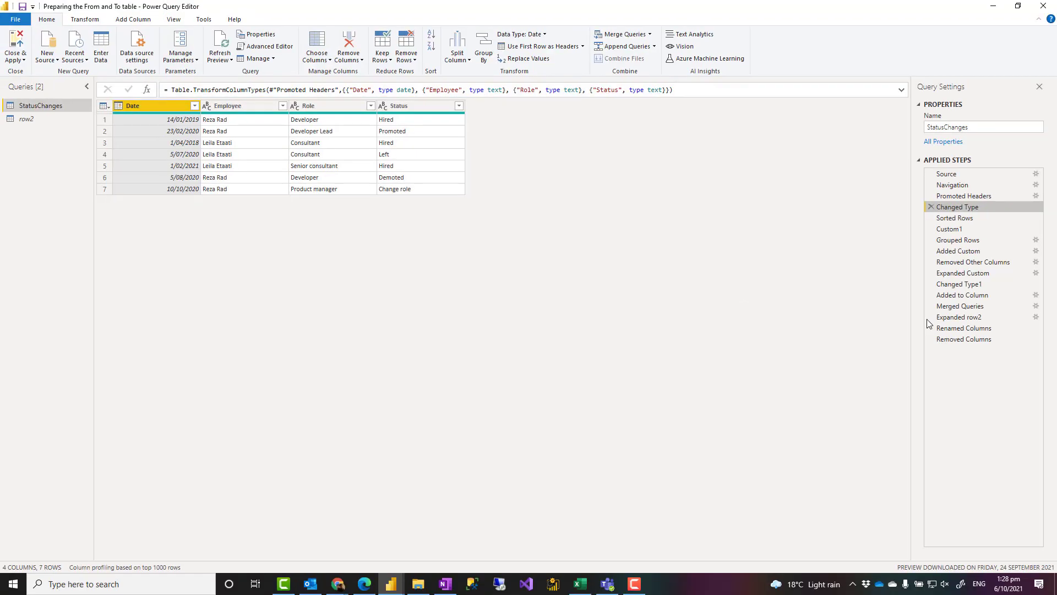
{"action": "left_click", "coordinate": [963, 339]}
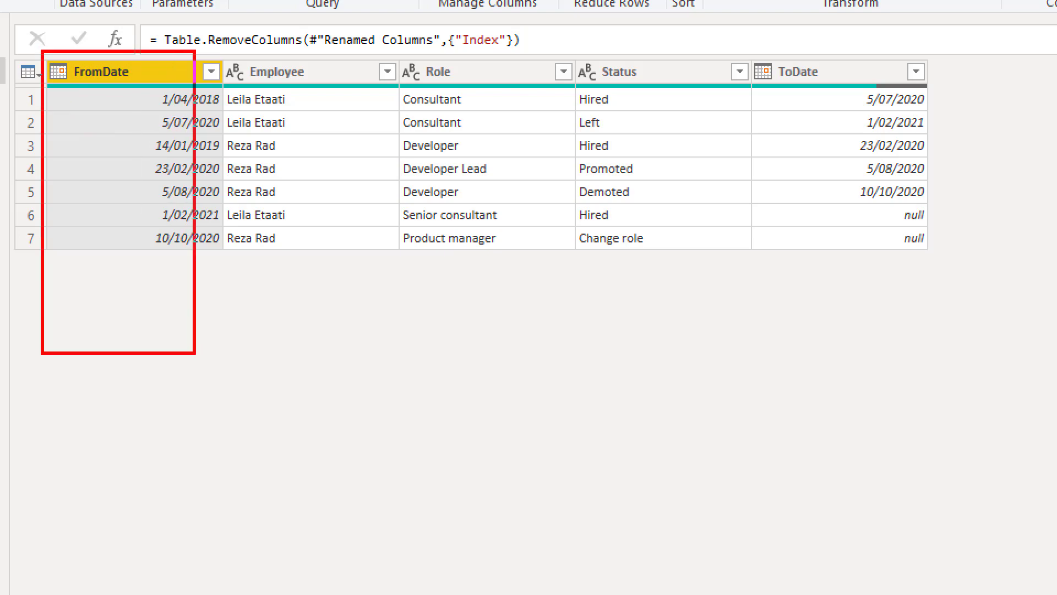
{"action": "left_click_drag", "start_coordinate": [753, 49], "coordinate": [947, 313]}
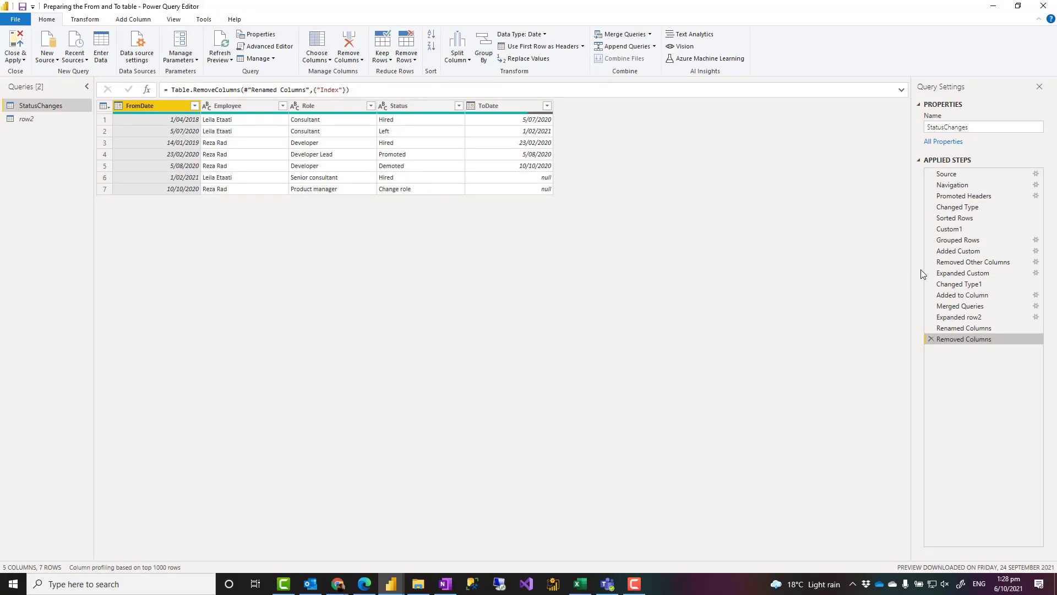
- Remove Sorted Rows and every later step from StatusChanges with Delete Until End
{"action": "left_click", "coordinate": [34, 120]}
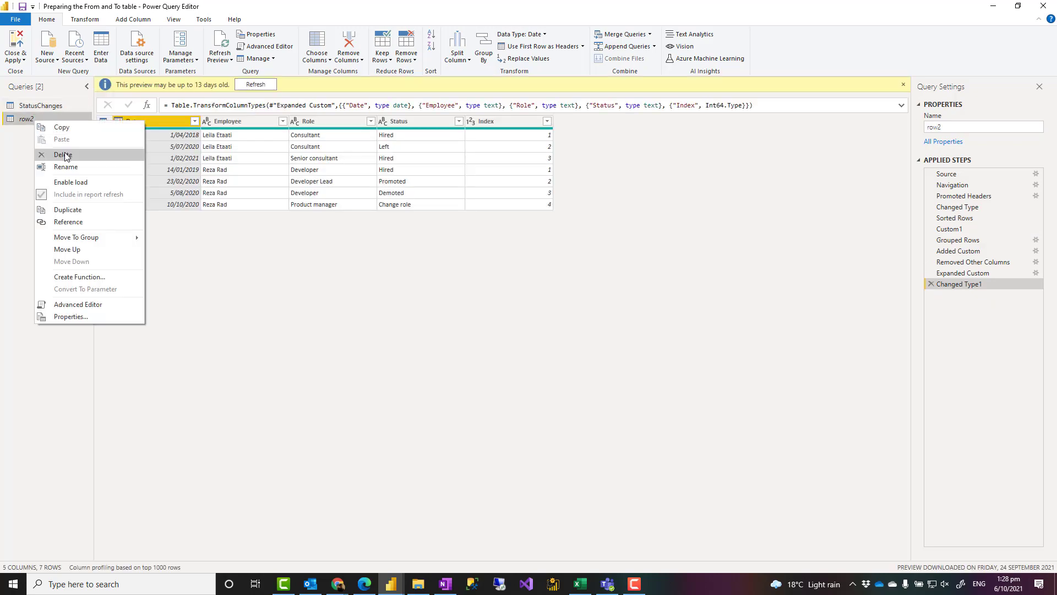
{"action": "left_click", "coordinate": [41, 106]}
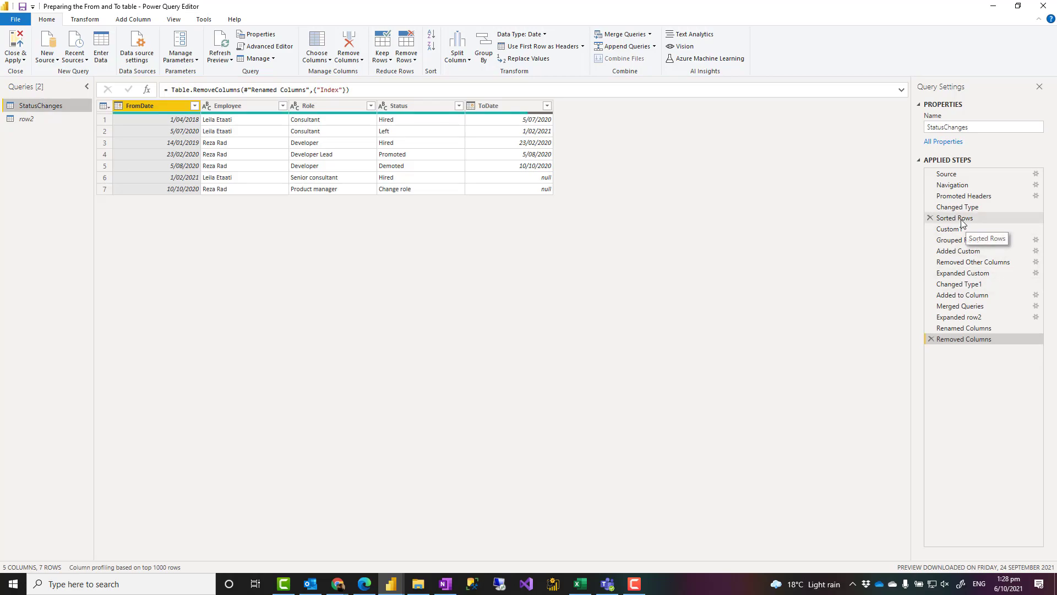
{"action": "left_click", "coordinate": [962, 220]}
{"action": "right_click", "coordinate": [961, 220]}
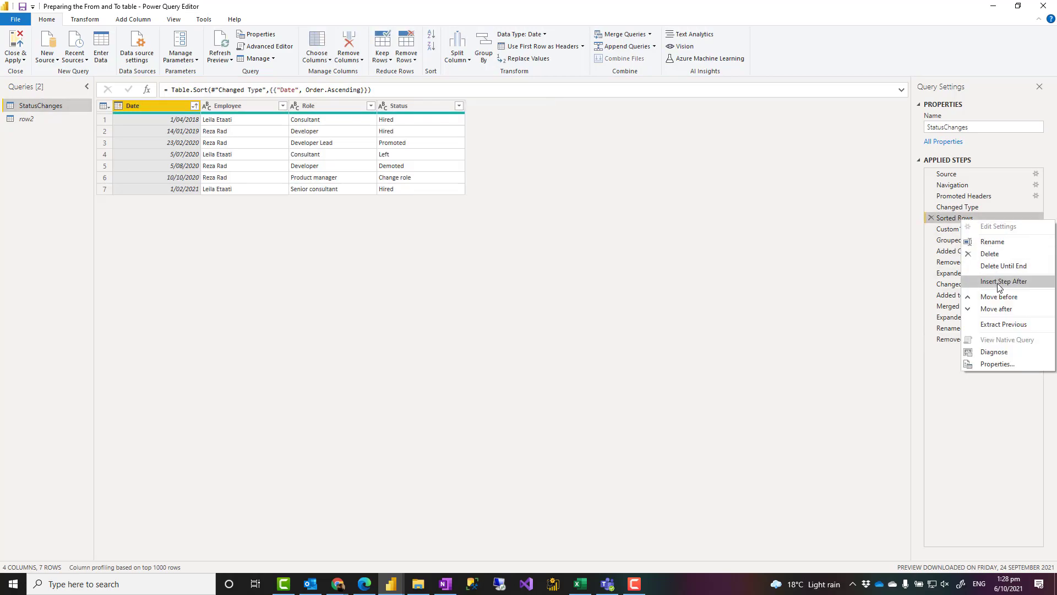
{"action": "left_click", "coordinate": [990, 253]}
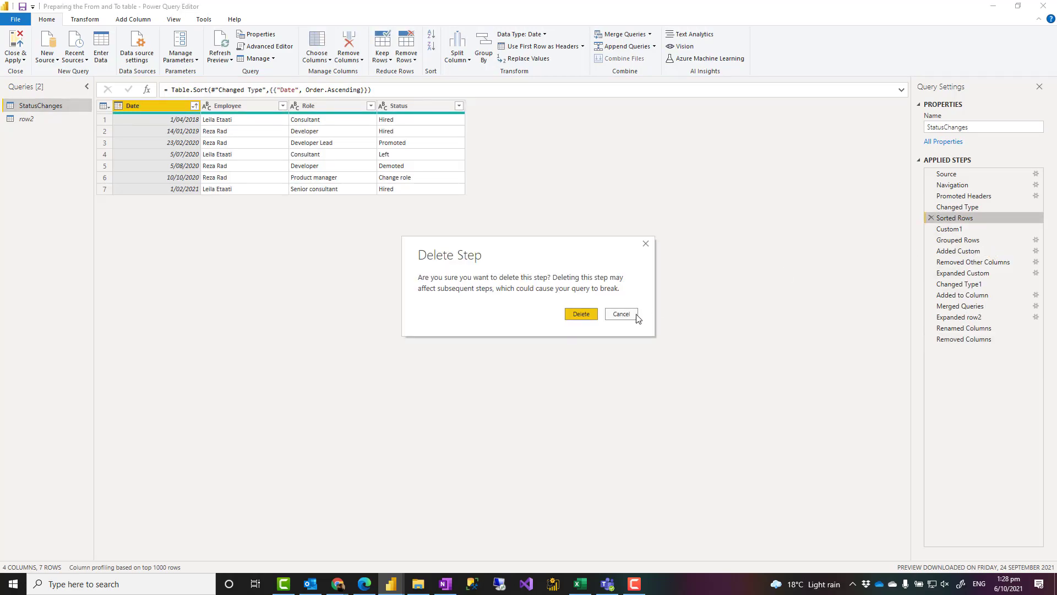
{"action": "left_click", "coordinate": [636, 315]}
{"action": "right_click", "coordinate": [975, 222]}
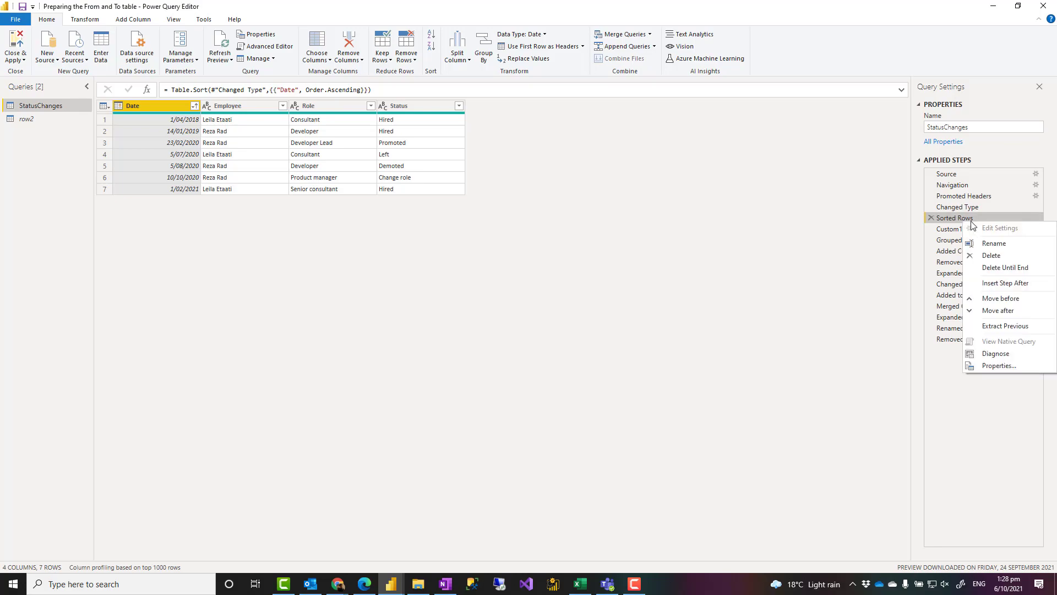
{"action": "left_click", "coordinate": [1008, 270]}
{"action": "left_click", "coordinate": [589, 320]}
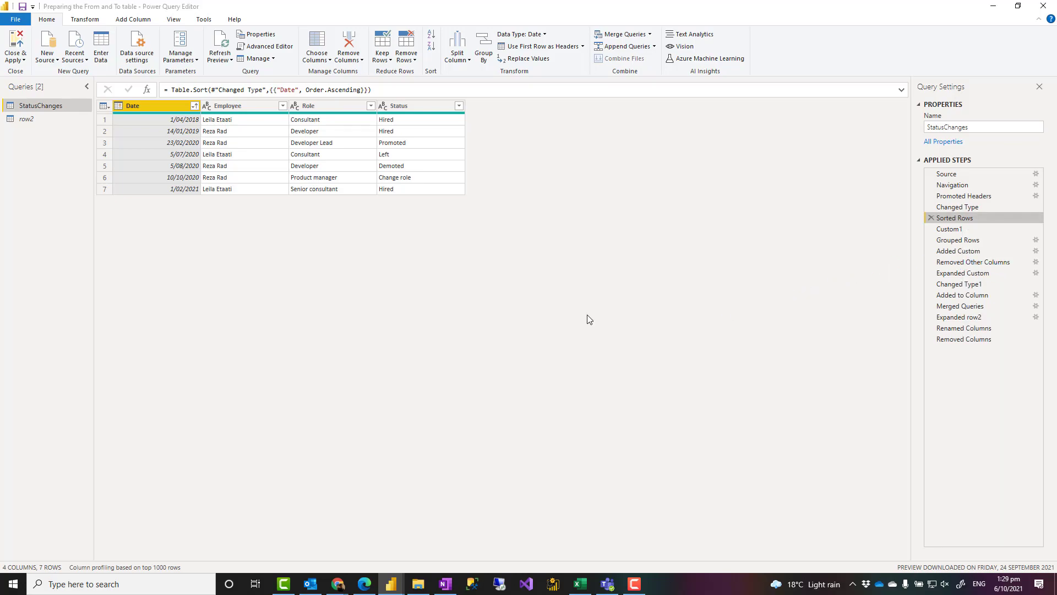
- Delete the row2 query and return to StatusChanges
{"action": "left_click", "coordinate": [32, 119]}
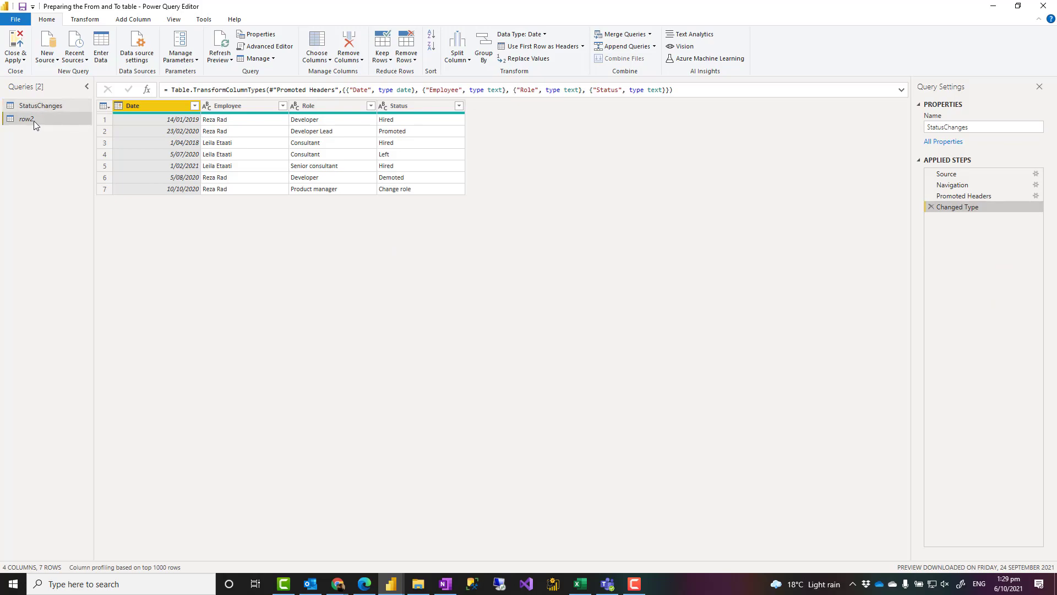
{"action": "right_click", "coordinate": [35, 120]}
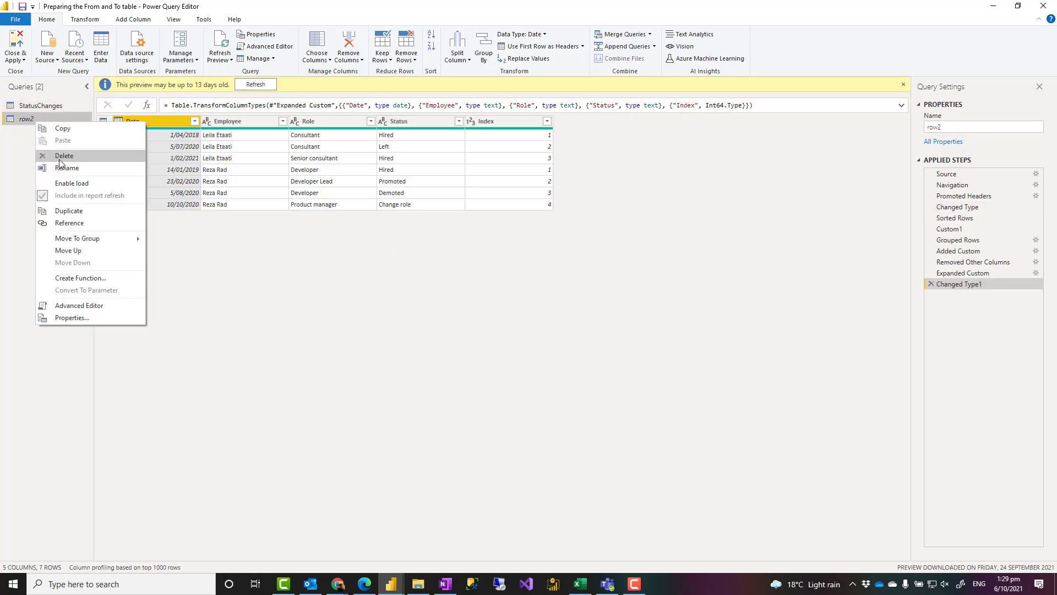
{"action": "left_click", "coordinate": [76, 163]}
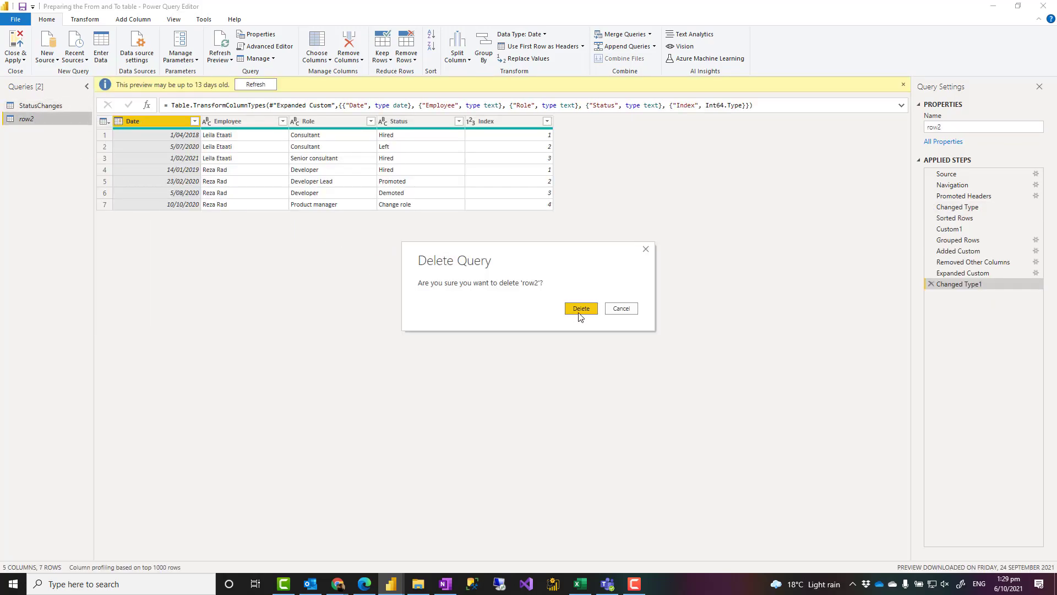
{"action": "left_click", "coordinate": [581, 310]}
{"action": "left_click", "coordinate": [27, 107]}
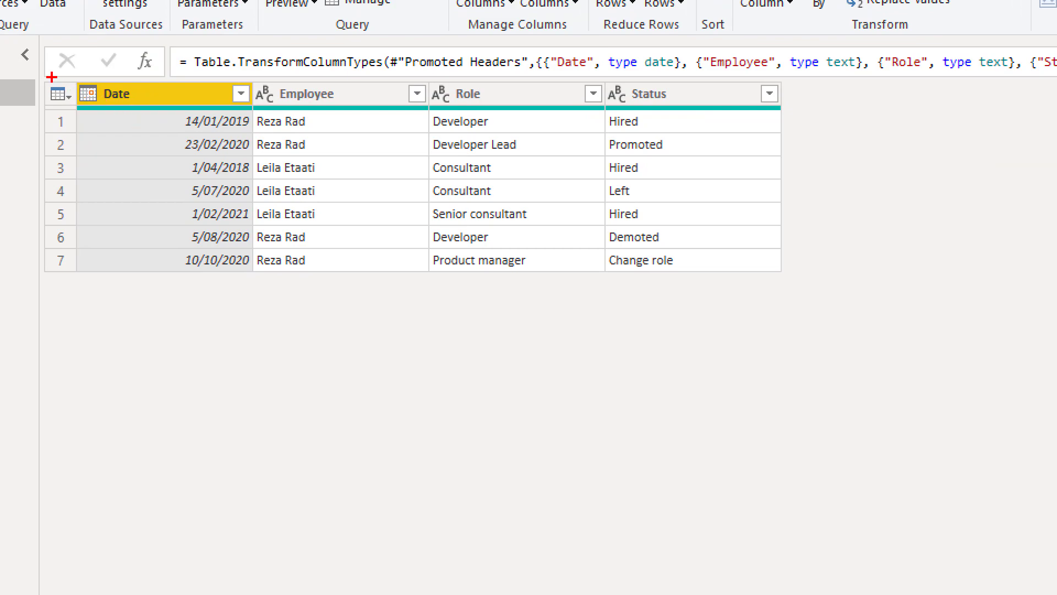
{"action": "left_click_drag", "start_coordinate": [60, 59], "coordinate": [250, 344]}
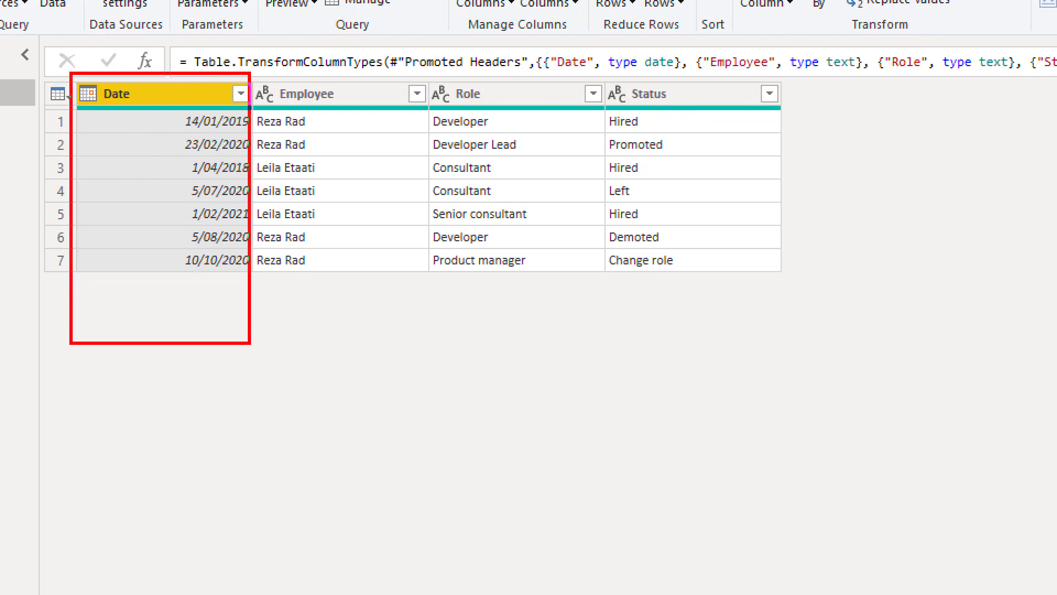
{"action": "mouse_move", "coordinate": [304, 135]}
{"action": "left_mouse_down"}
{"action": "mouse_move", "coordinate": [259, 135]}
{"action": "mouse_move", "coordinate": [312, 135]}
{"action": "left_mouse_up"}
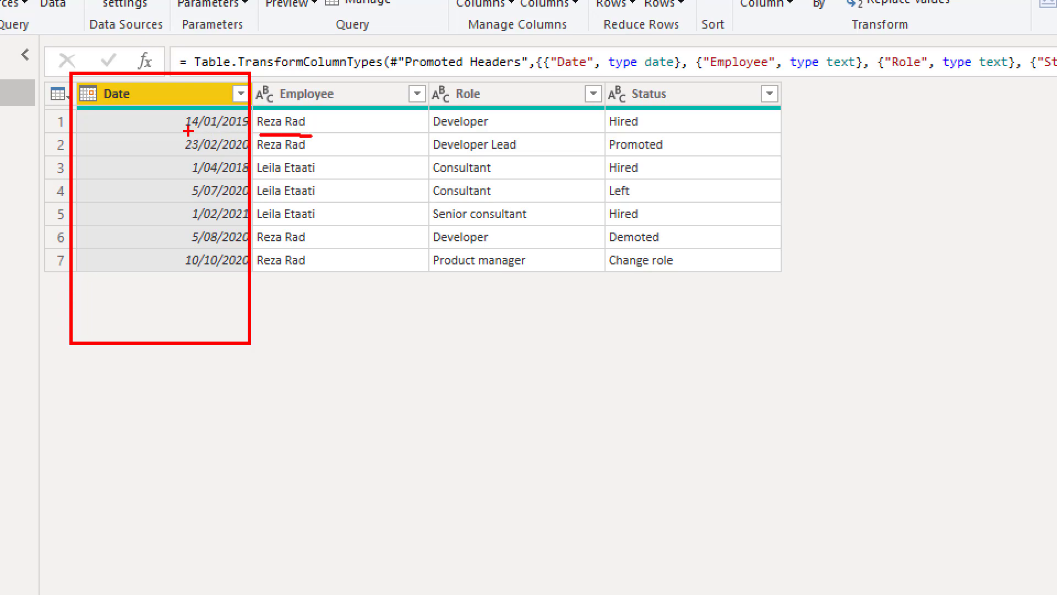
{"action": "left_click_drag", "start_coordinate": [197, 131], "coordinate": [243, 132]}
{"action": "left_click_drag", "start_coordinate": [644, 131], "coordinate": [598, 131]}
{"action": "left_click_drag", "start_coordinate": [499, 130], "coordinate": [433, 131]}
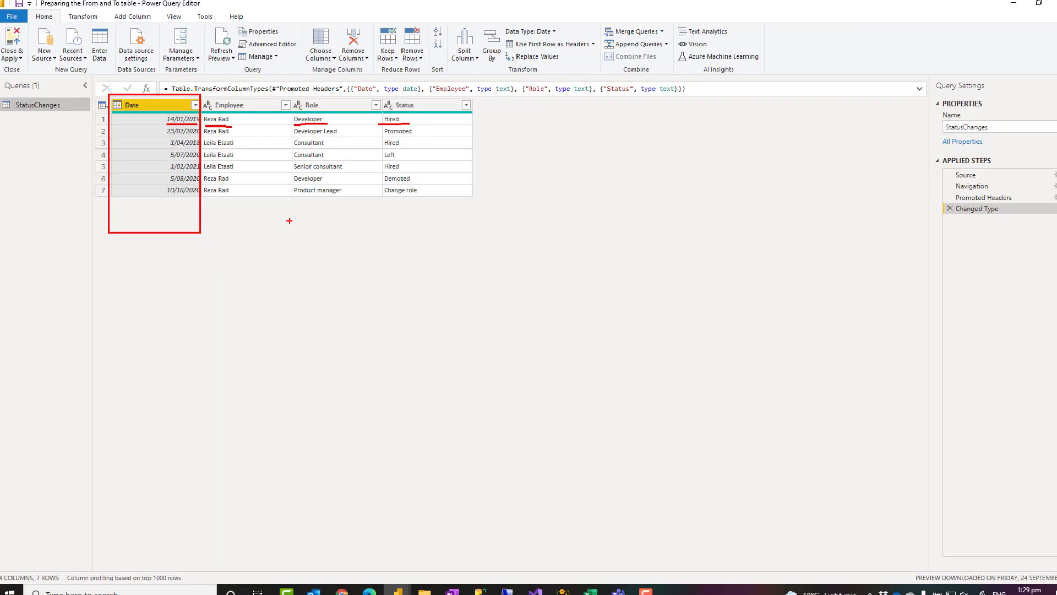
{"action": "key", "text": "Escape"}
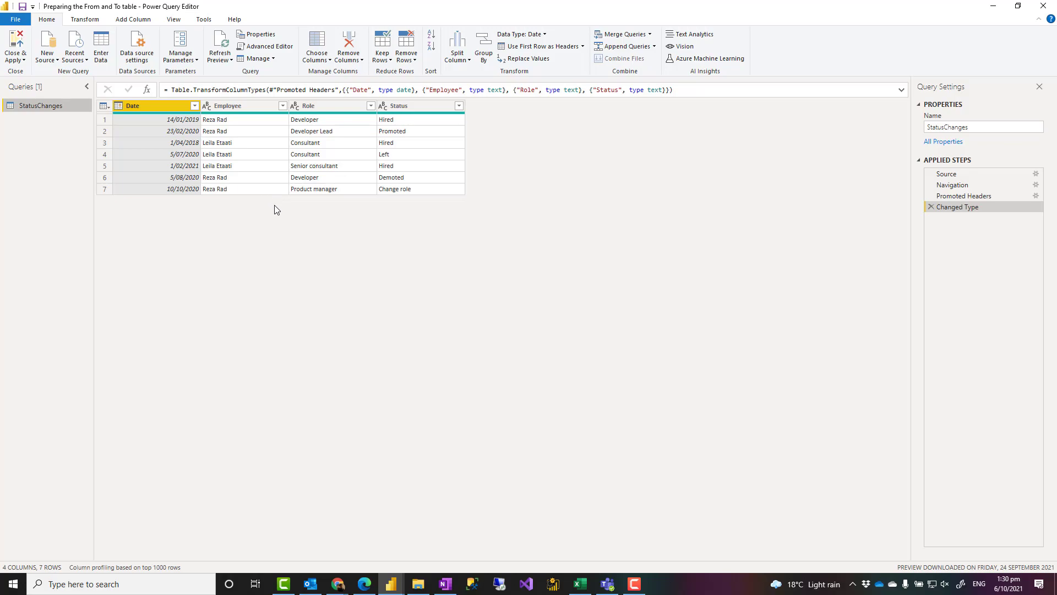
- Sort the Date column ascending, ordering rows from 1/04/2018 to 1/02/2021
{"action": "left_click", "coordinate": [252, 108]}
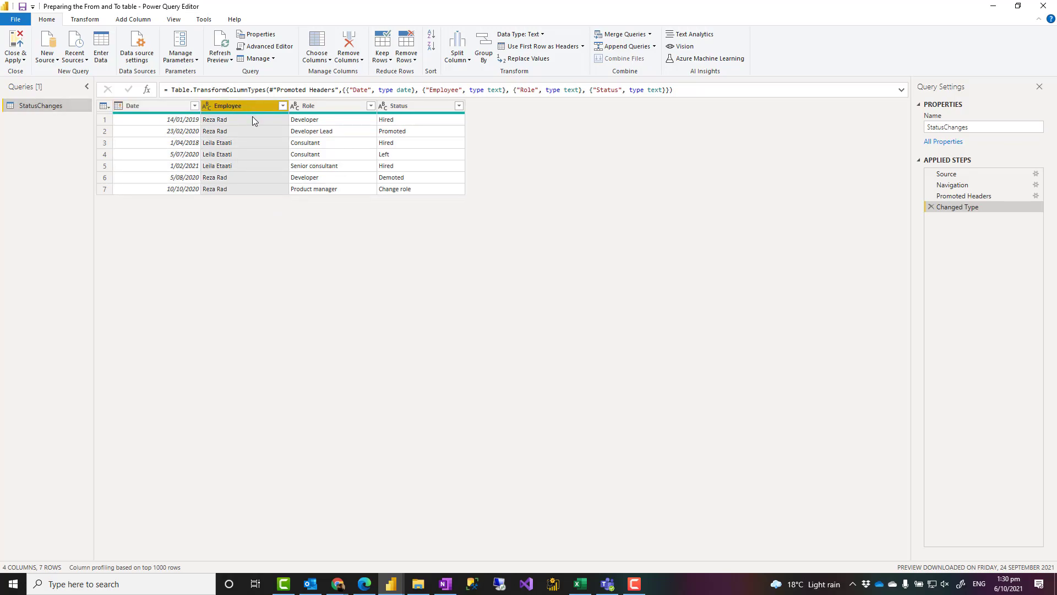
{"action": "left_click", "coordinate": [173, 106]}
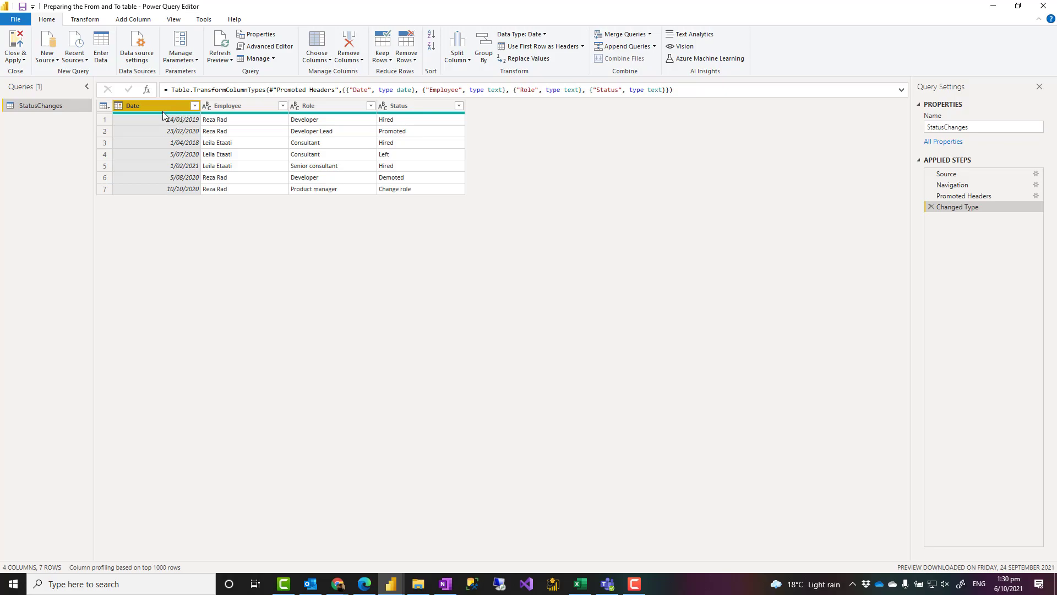
{"action": "left_click", "coordinate": [194, 106]}
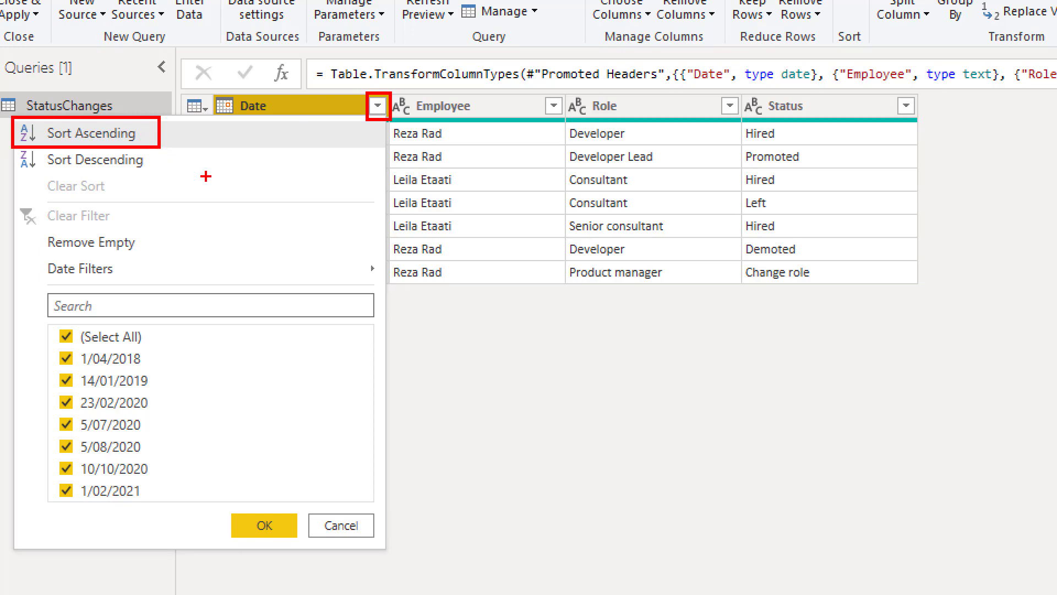
{"action": "key", "text": "Escape"}
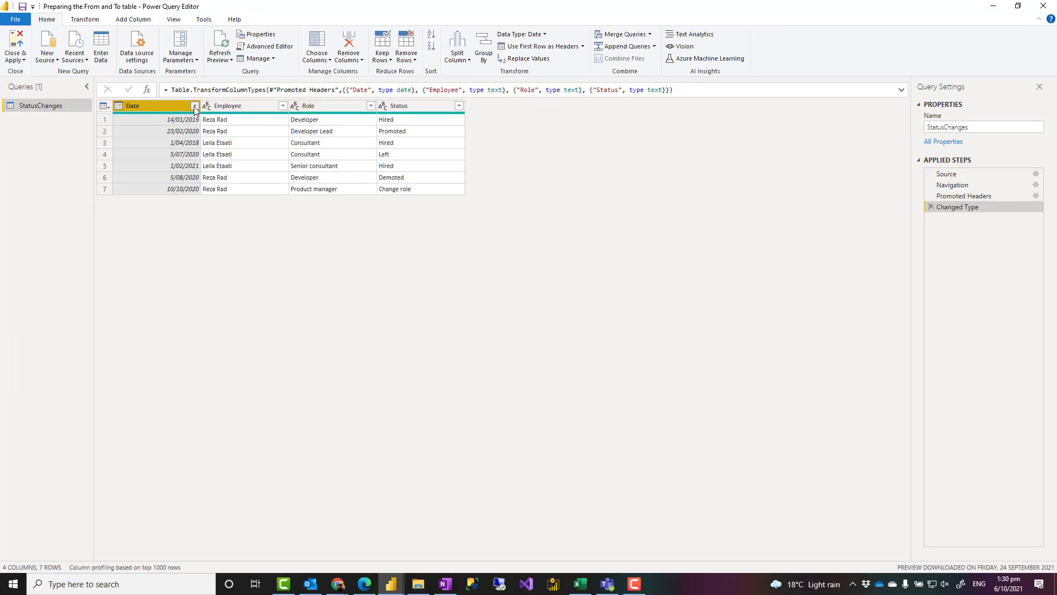
{"action": "left_click", "coordinate": [194, 107]}
{"action": "left_click", "coordinate": [73, 121]}
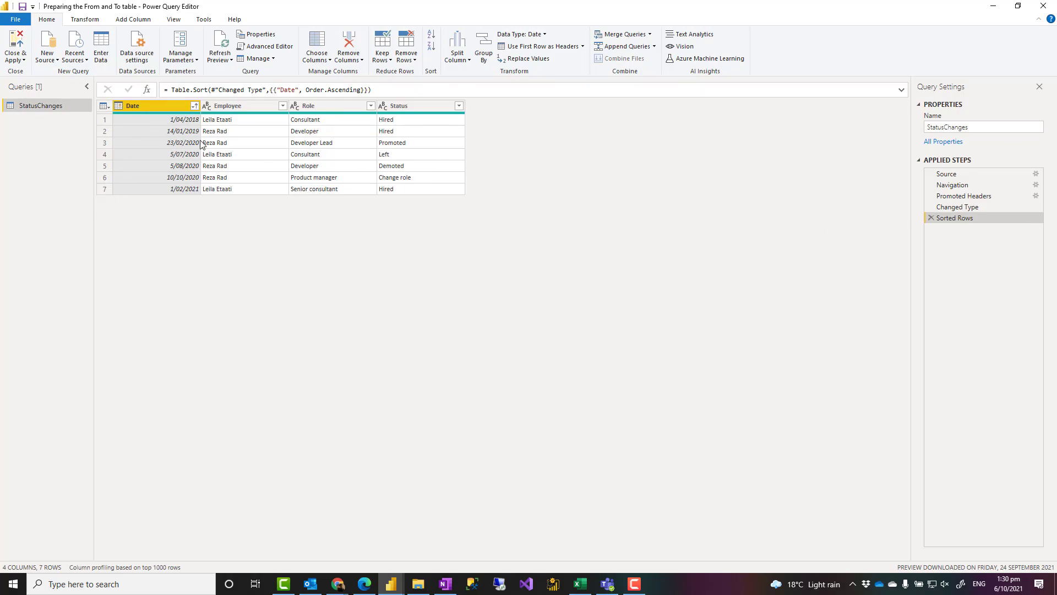
- Insert a Custom1 step after Sorted Rows with formula = Table.Buffer(#"Sorted Rows")
{"action": "right_click", "coordinate": [964, 222]}
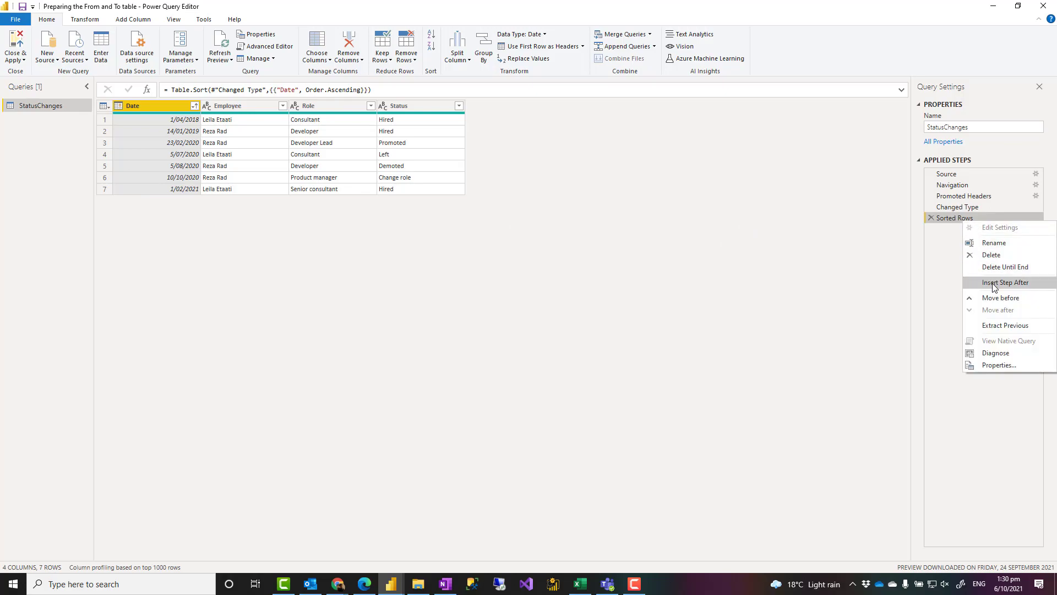
{"action": "left_click_drag", "start_coordinate": [975, 276], "coordinate": [1041, 293]}
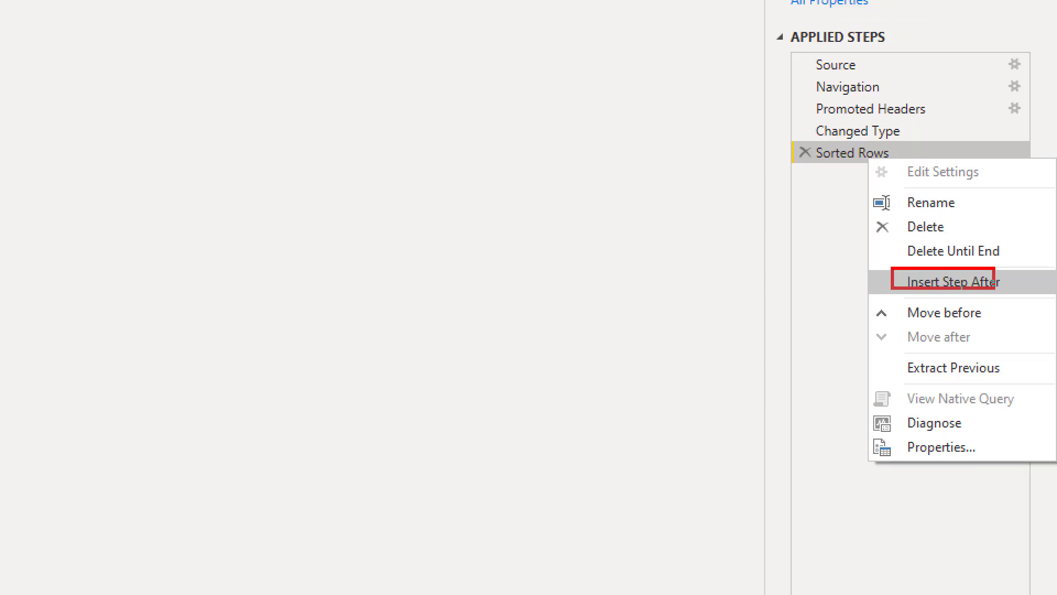
{"action": "key", "text": "Escape"}
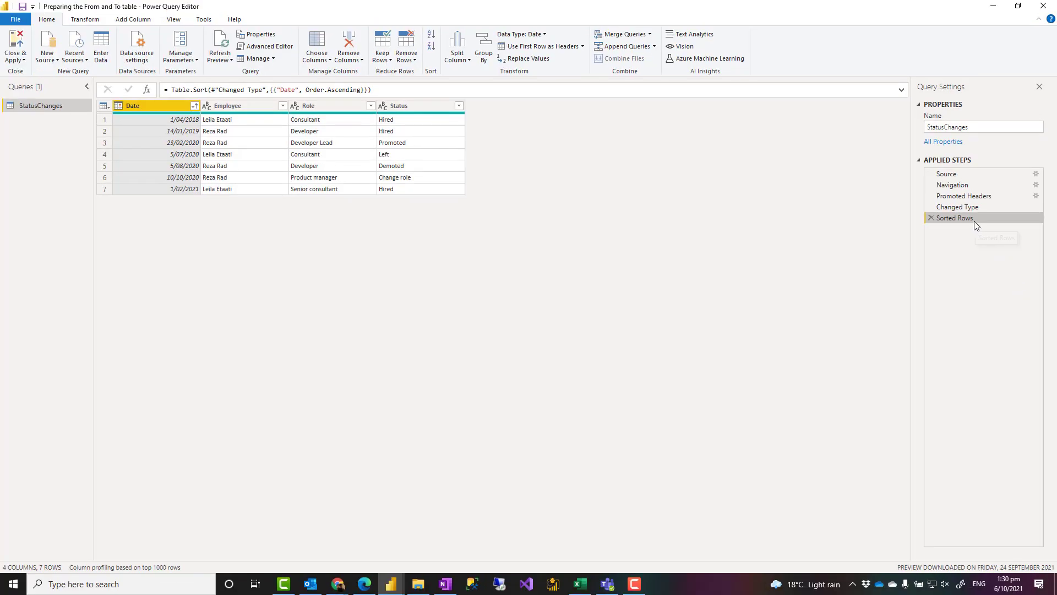
{"action": "right_click", "coordinate": [974, 220]}
{"action": "left_click", "coordinate": [983, 283]}
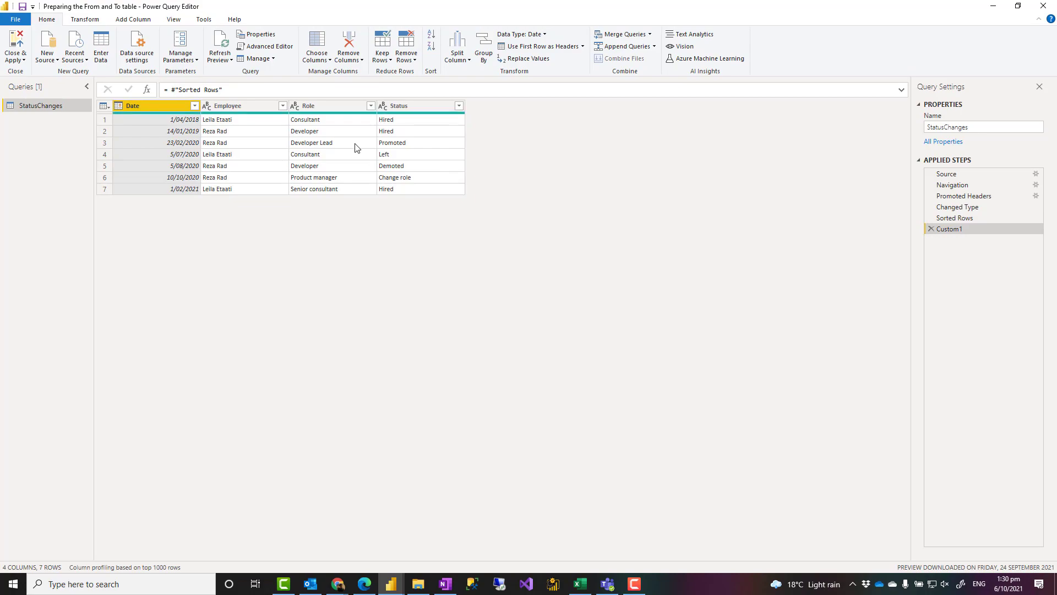
{"action": "left_click", "coordinate": [170, 90]}
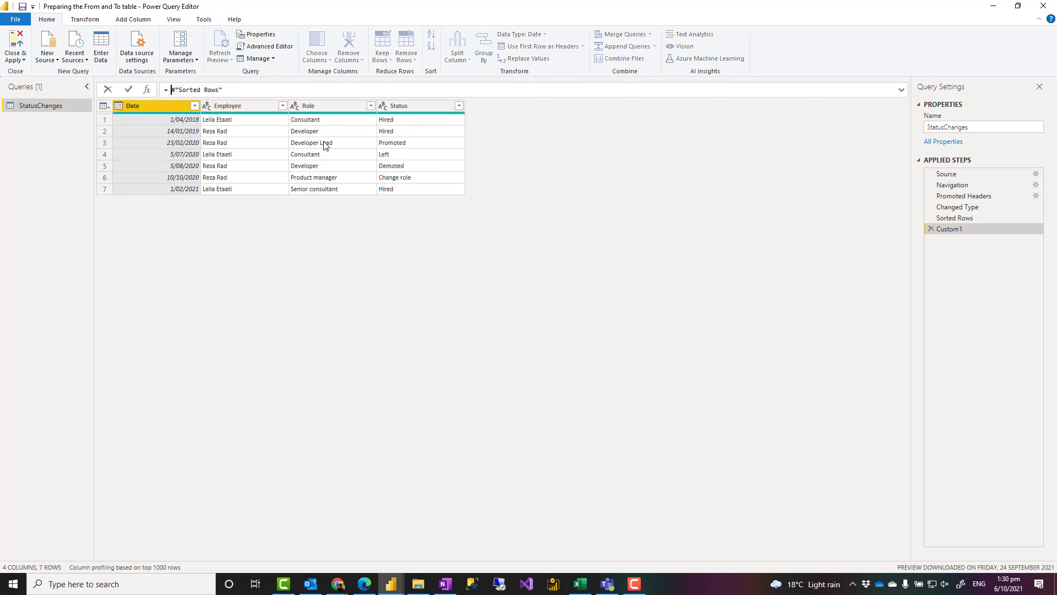
{"action": "type", "text": "Table.Bu"}
{"action": "key", "text": "Tab"}
{"action": "type", "text": "("}
{"action": "key", "text": "End"}
{"action": "type", "text": ")"}
{"action": "key", "text": "Return"}
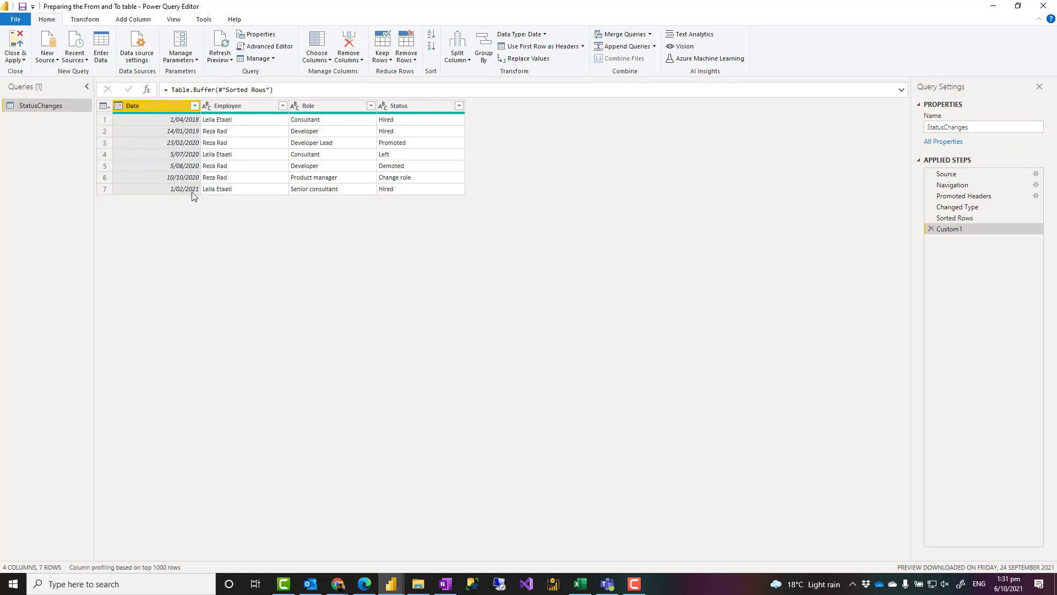
- Group by Employee using the All Rows operation, naming the new column data
{"action": "double_click", "coordinate": [251, 107]}
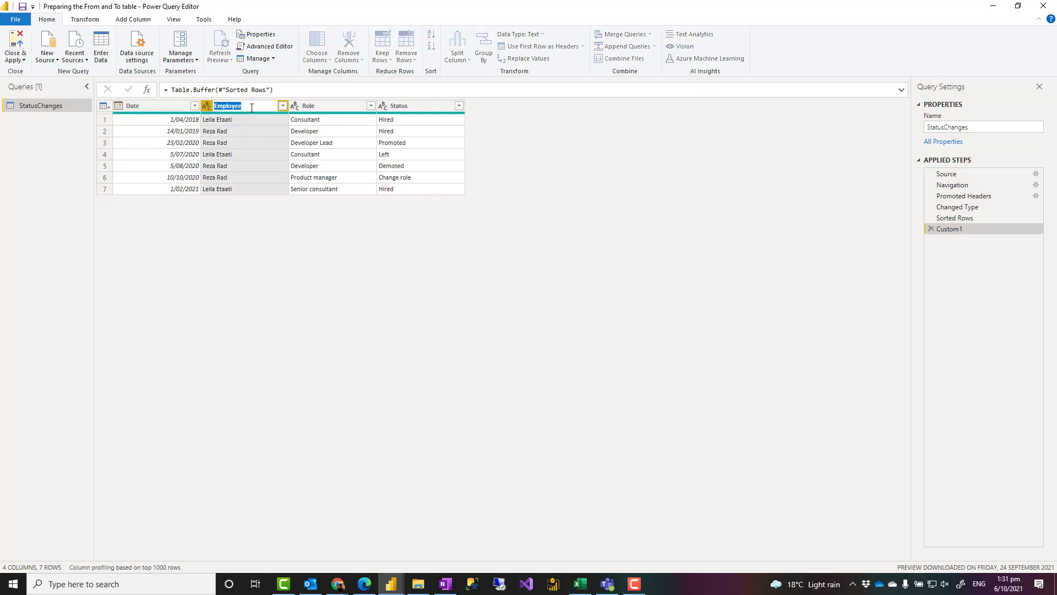
{"action": "left_click", "coordinate": [256, 219]}
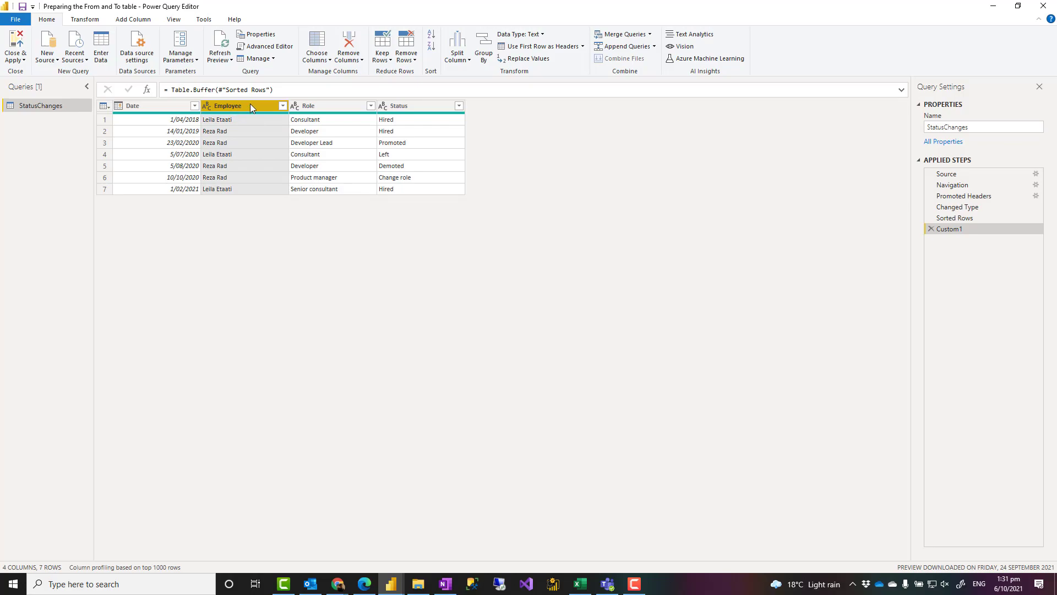
{"action": "right_click", "coordinate": [253, 105]}
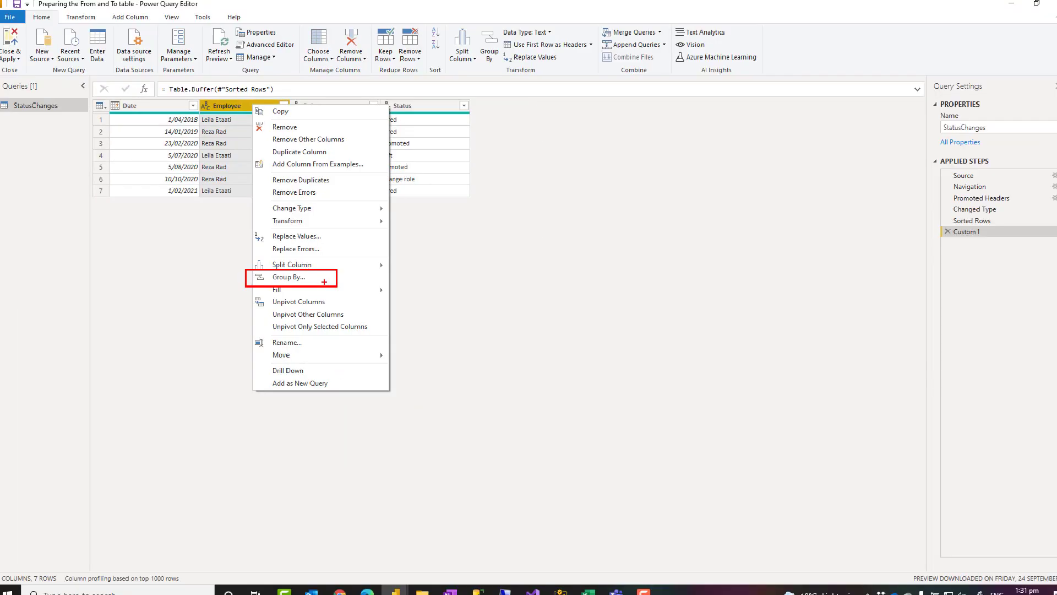
{"action": "left_click", "coordinate": [262, 256]}
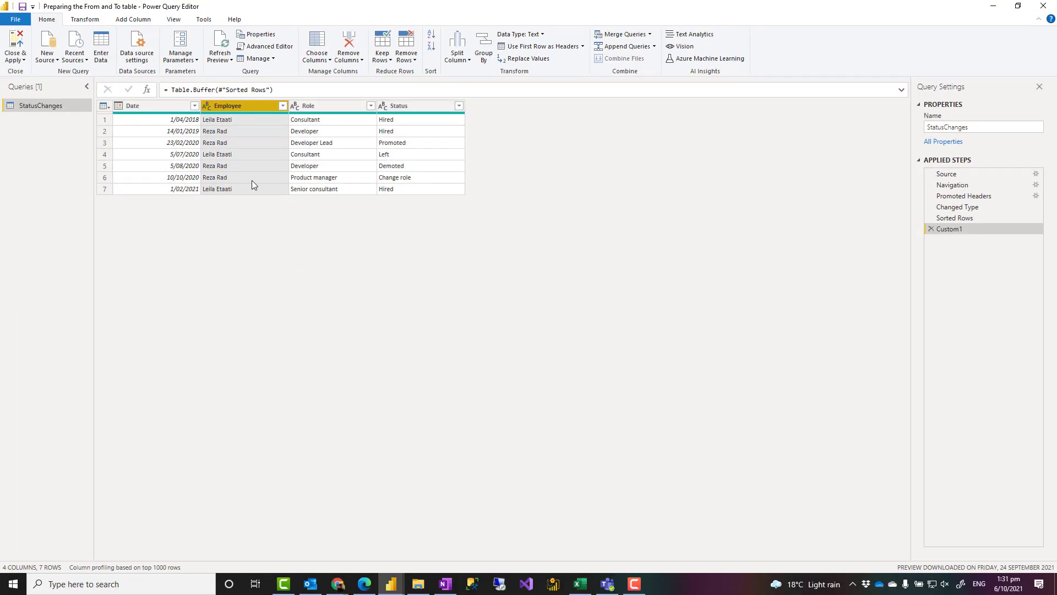
{"action": "right_click", "coordinate": [256, 108]}
{"action": "left_click", "coordinate": [289, 273]}
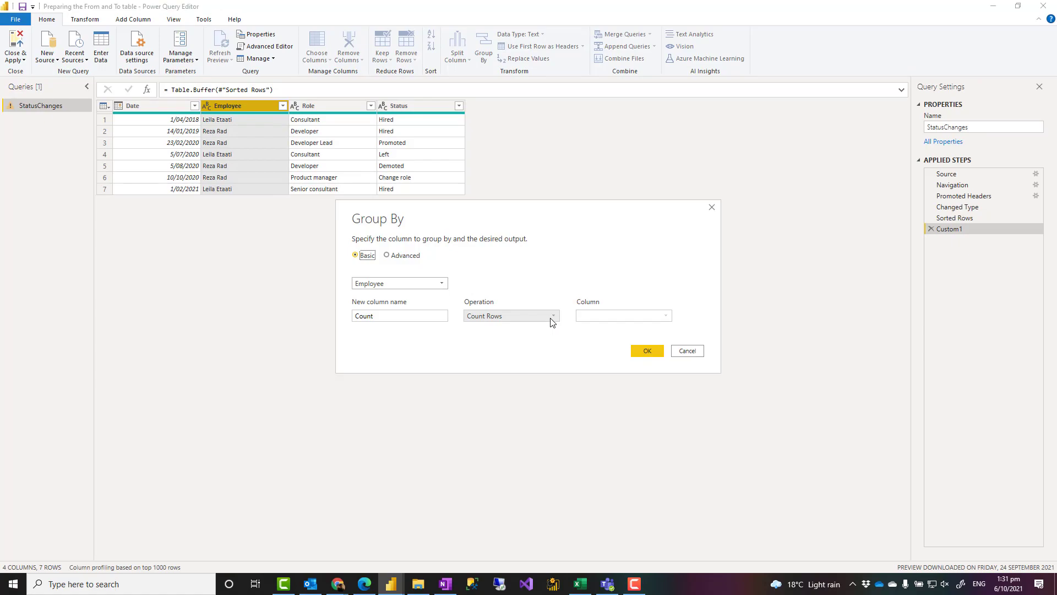
{"action": "left_click", "coordinate": [552, 322]}
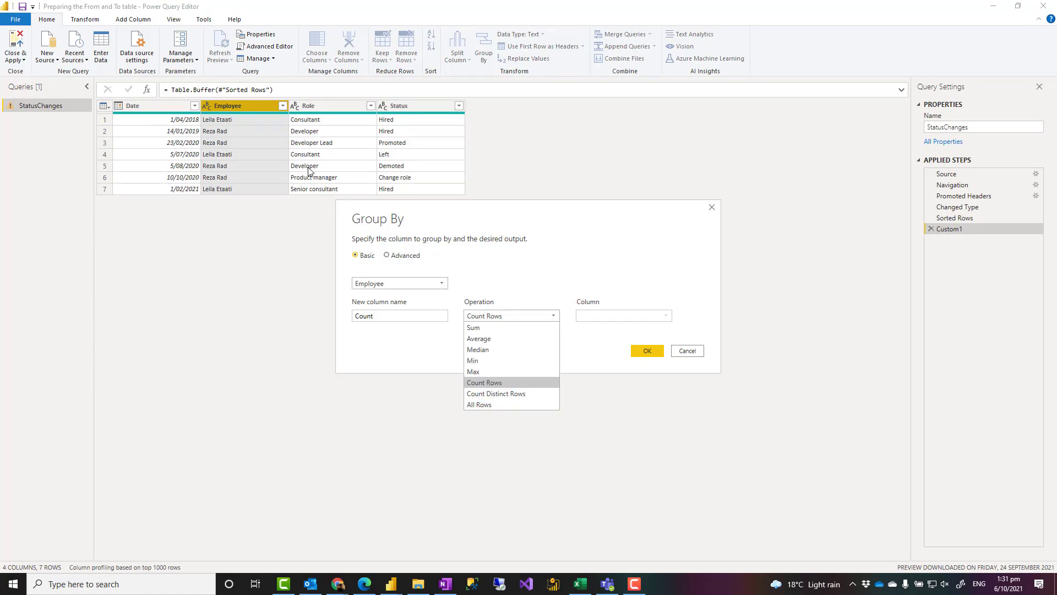
{"action": "left_click", "coordinate": [494, 405]}
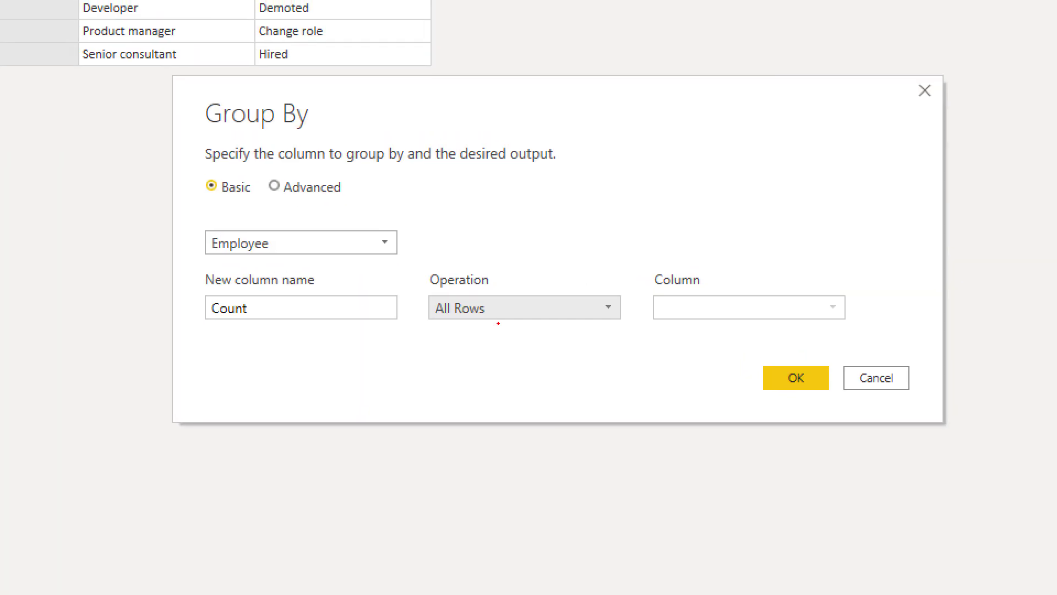
{"action": "mouse_move", "coordinate": [413, 265]}
{"action": "left_mouse_down"}
{"action": "mouse_move", "coordinate": [453, 300]}
{"action": "mouse_move", "coordinate": [521, 329]}
{"action": "left_mouse_up"}
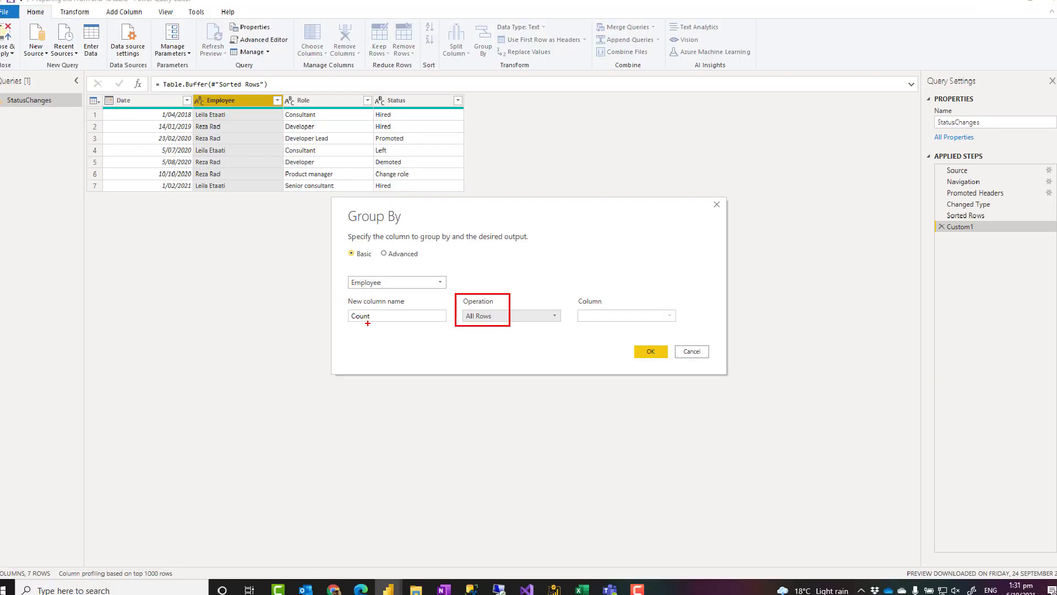
{"action": "double_click", "coordinate": [363, 316]}
{"action": "type", "text": "data"}
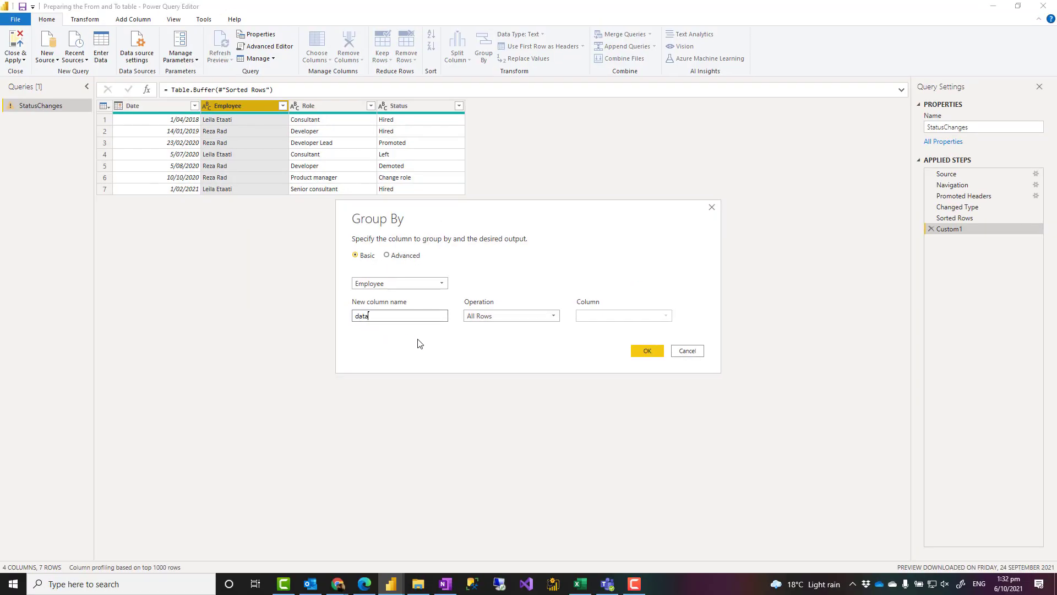
{"action": "left_click", "coordinate": [436, 349]}
- Apply the Employee grouping and preview each employee's nested data table
{"action": "left_click", "coordinate": [639, 352]}
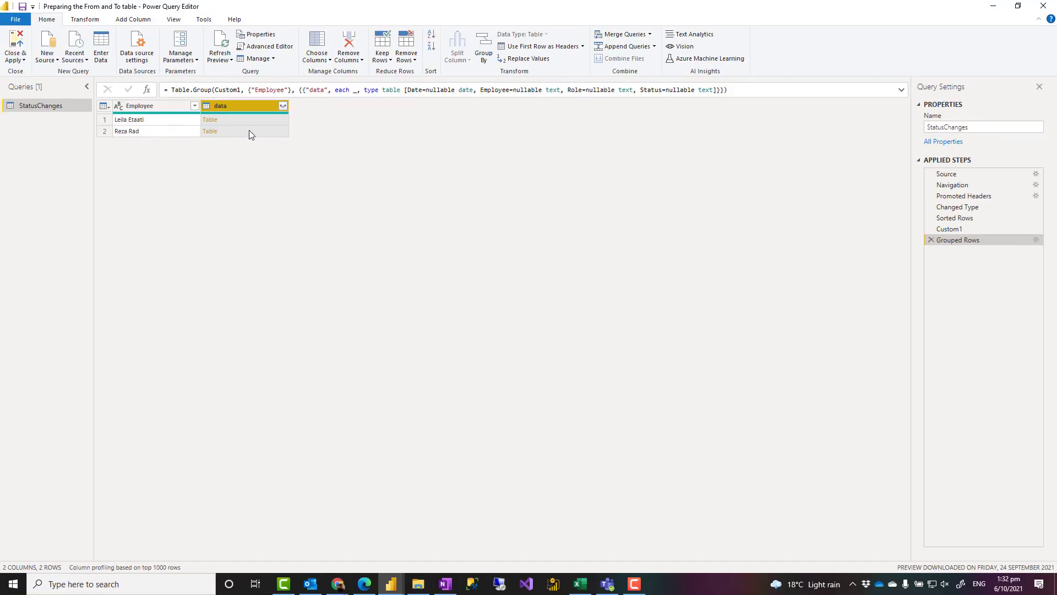
{"action": "left_click", "coordinate": [261, 121]}
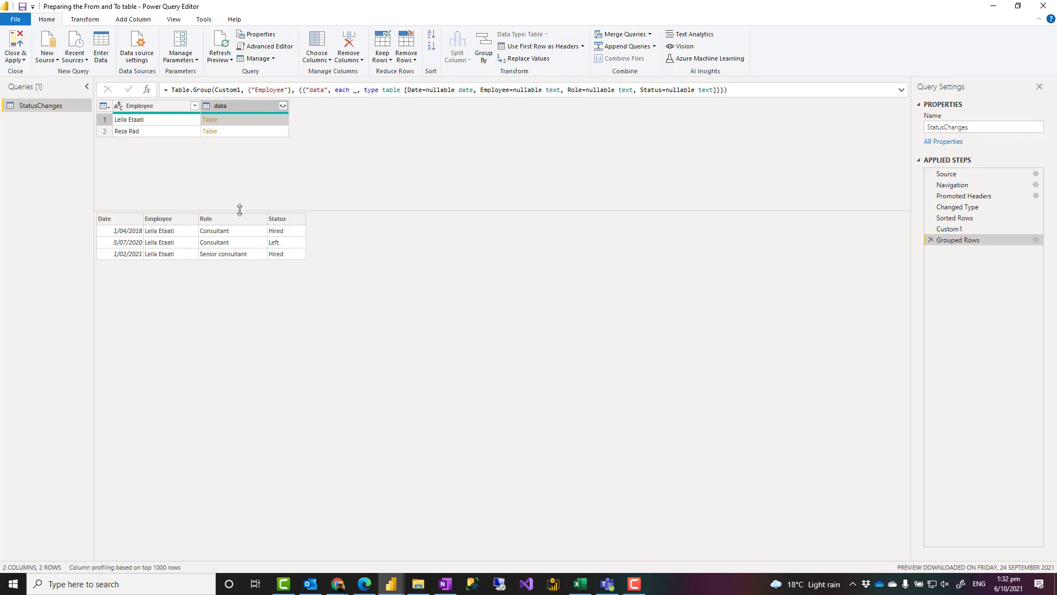
{"action": "left_click_drag", "start_coordinate": [239, 210], "coordinate": [236, 191]}
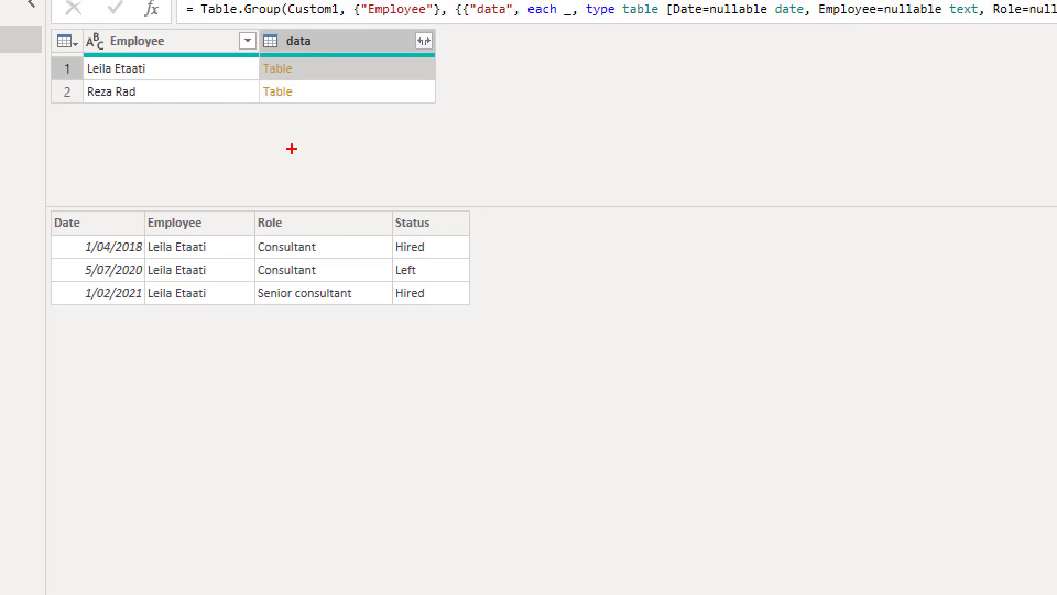
{"action": "mouse_move", "coordinate": [46, 201]}
{"action": "left_mouse_down"}
{"action": "mouse_move", "coordinate": [91, 229]}
{"action": "mouse_move", "coordinate": [489, 320]}
{"action": "left_mouse_up"}
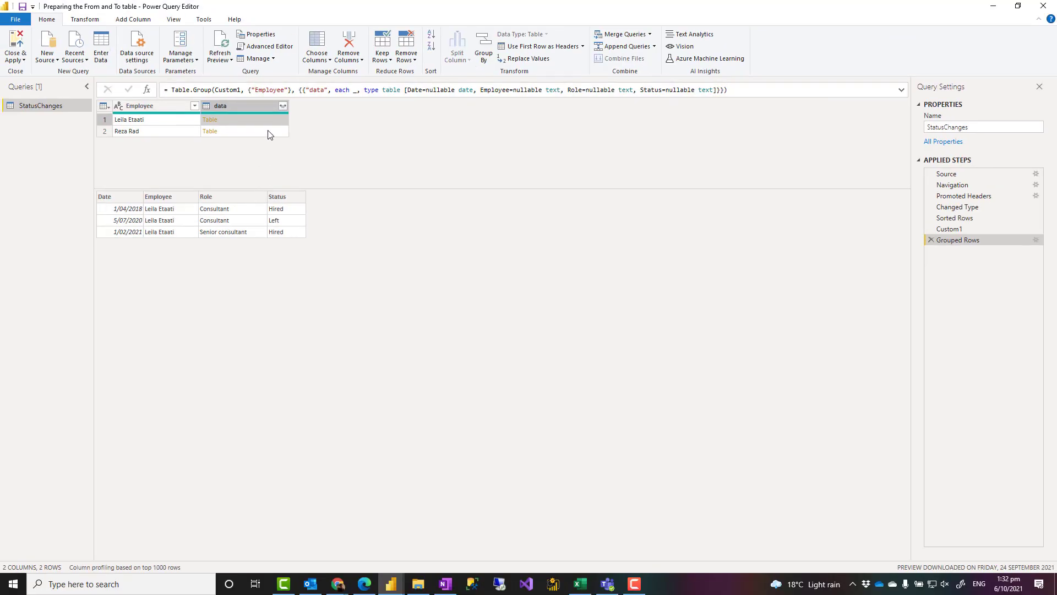
{"action": "left_click", "coordinate": [269, 134]}
{"action": "left_click", "coordinate": [267, 121]}
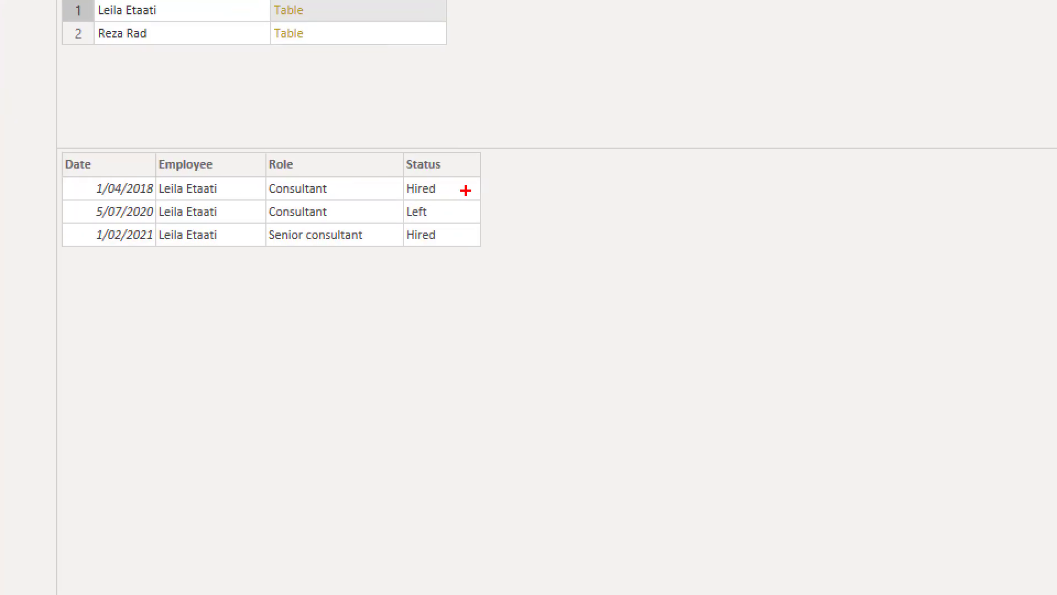
{"action": "mouse_move", "coordinate": [480, 188]}
{"action": "left_mouse_down"}
{"action": "mouse_move", "coordinate": [530, 184]}
{"action": "mouse_move", "coordinate": [534, 195]}
{"action": "mouse_move", "coordinate": [493, 208]}
{"action": "left_mouse_up"}
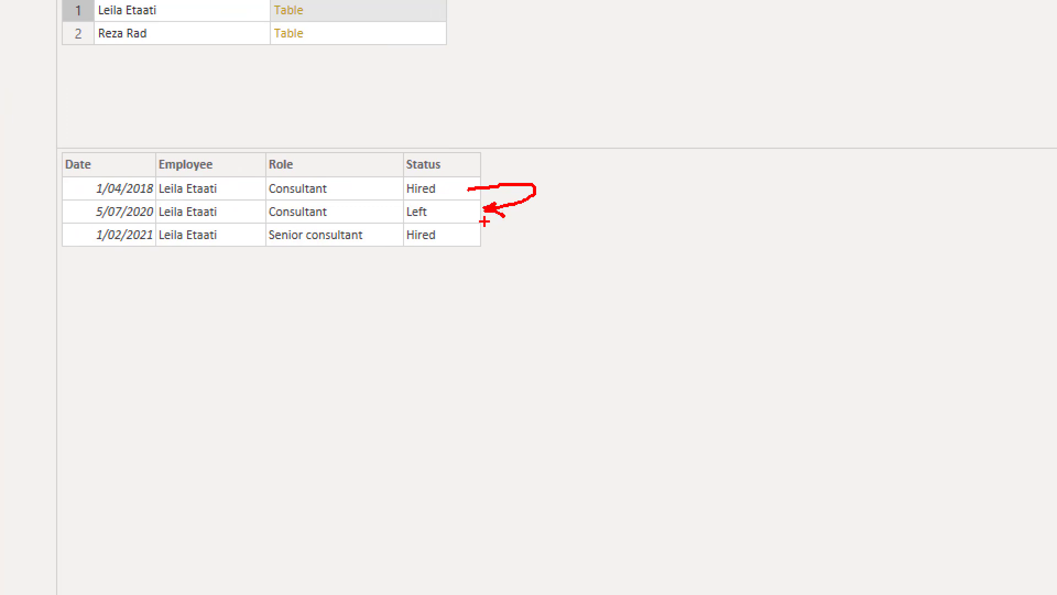
{"action": "mouse_move", "coordinate": [519, 216]}
{"action": "left_mouse_down"}
{"action": "mouse_move", "coordinate": [542, 213]}
{"action": "mouse_move", "coordinate": [533, 235]}
{"action": "left_mouse_up"}
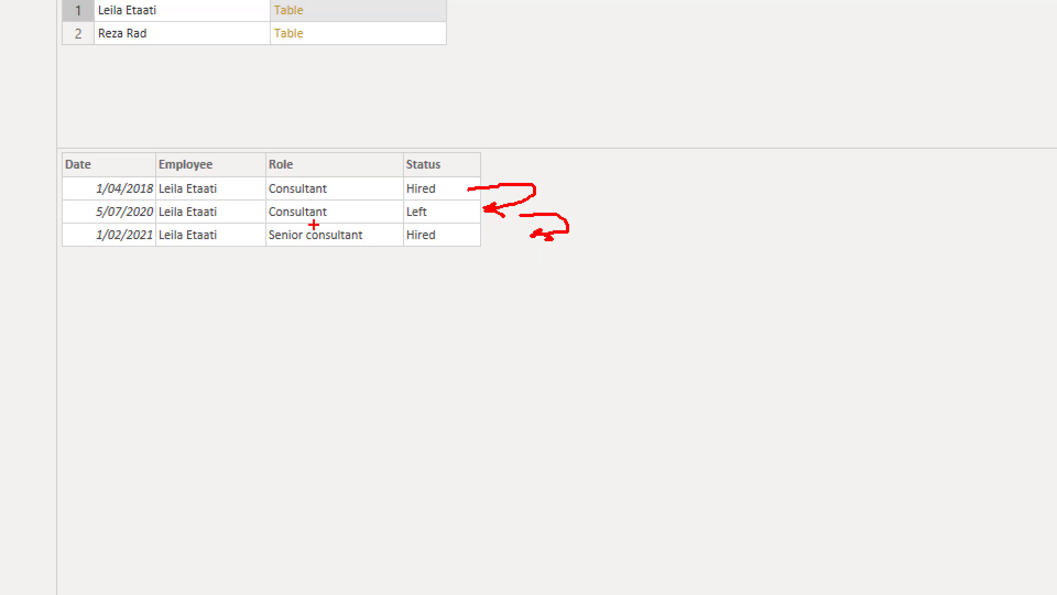
{"action": "key", "text": "Escape"}
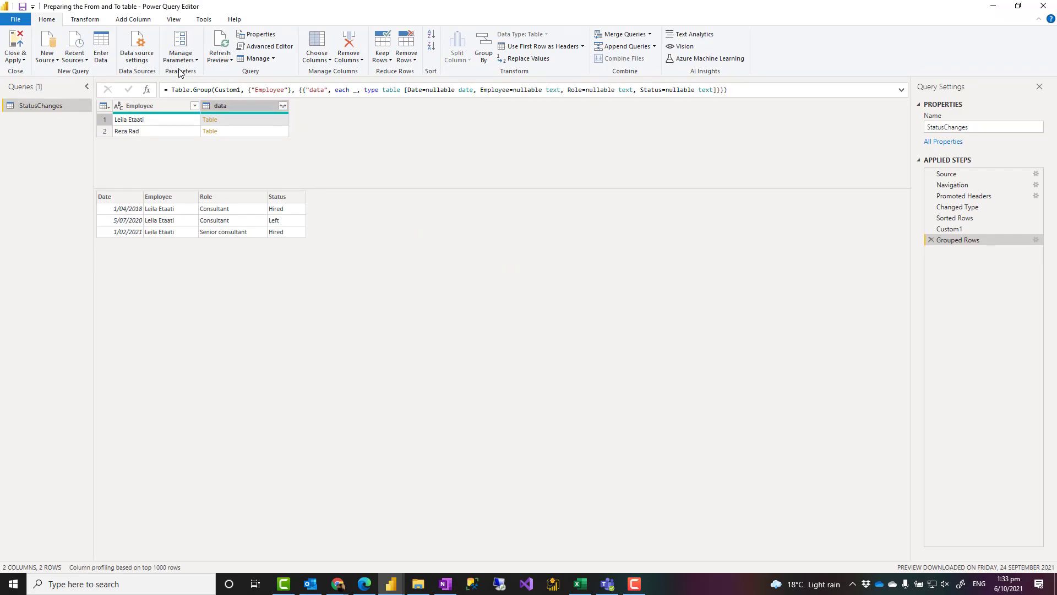
- Add a Custom column with formula Table.AddIndexColumn([data],"Index",1)
{"action": "left_click", "coordinate": [141, 25]}
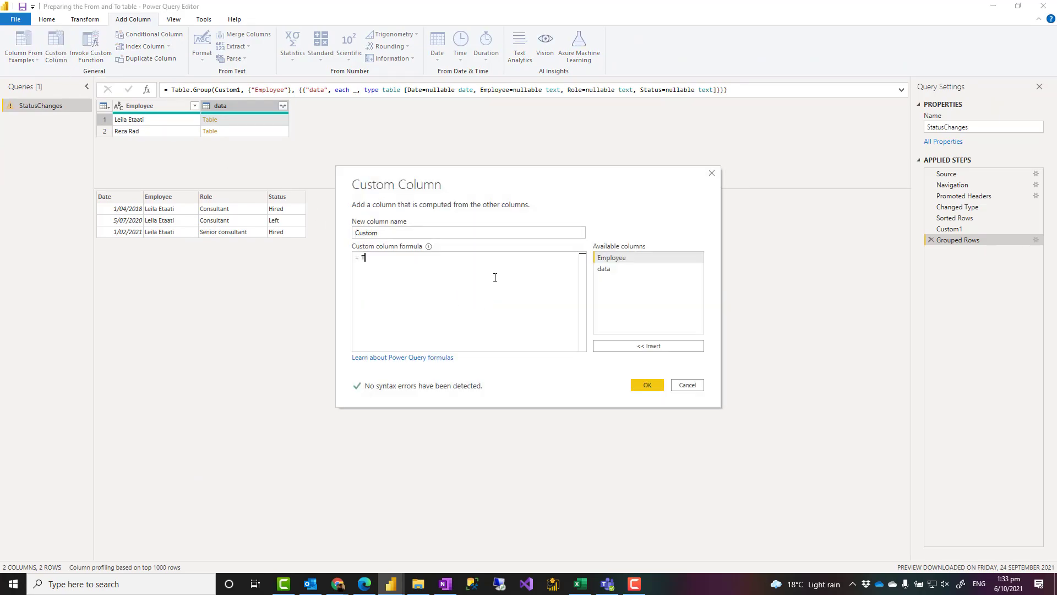
{"action": "type", "text": "able."}
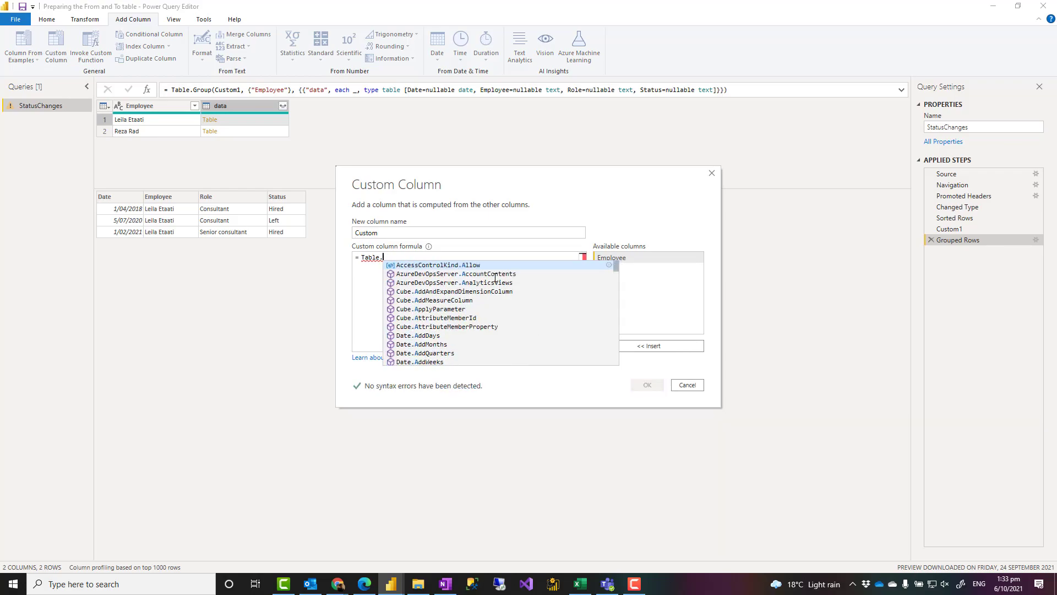
{"action": "type", "text": "AddIndexCol"}
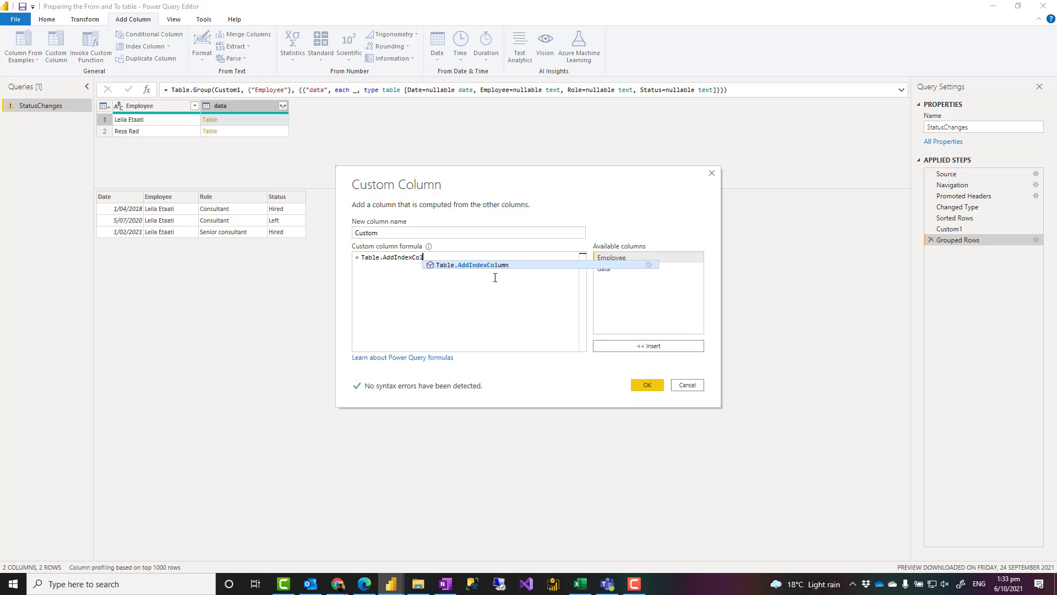
{"action": "type", "text": "umn("}
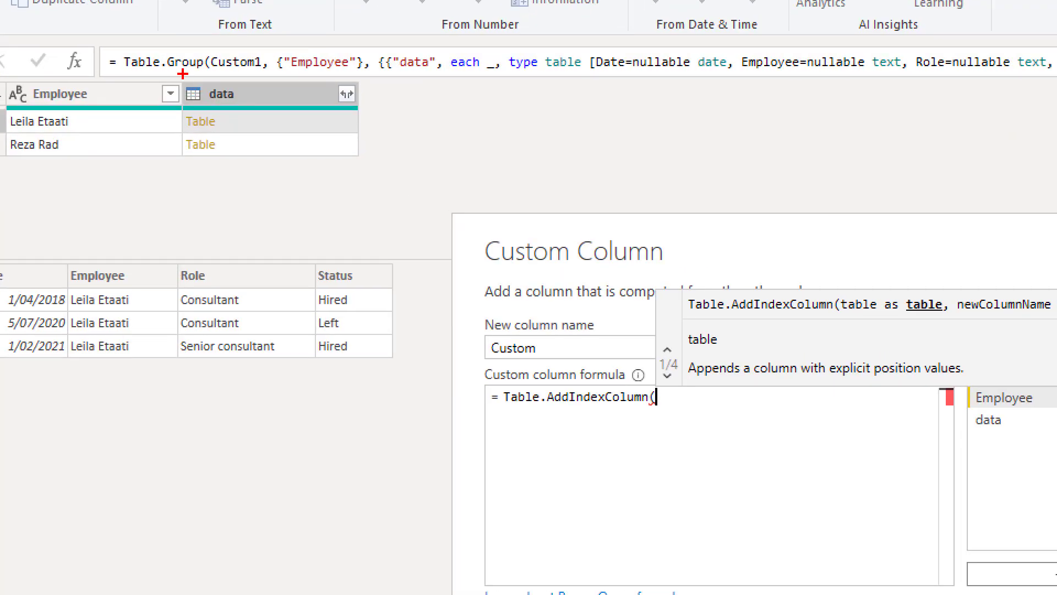
{"action": "left_click_drag", "start_coordinate": [201, 95], "coordinate": [232, 142]}
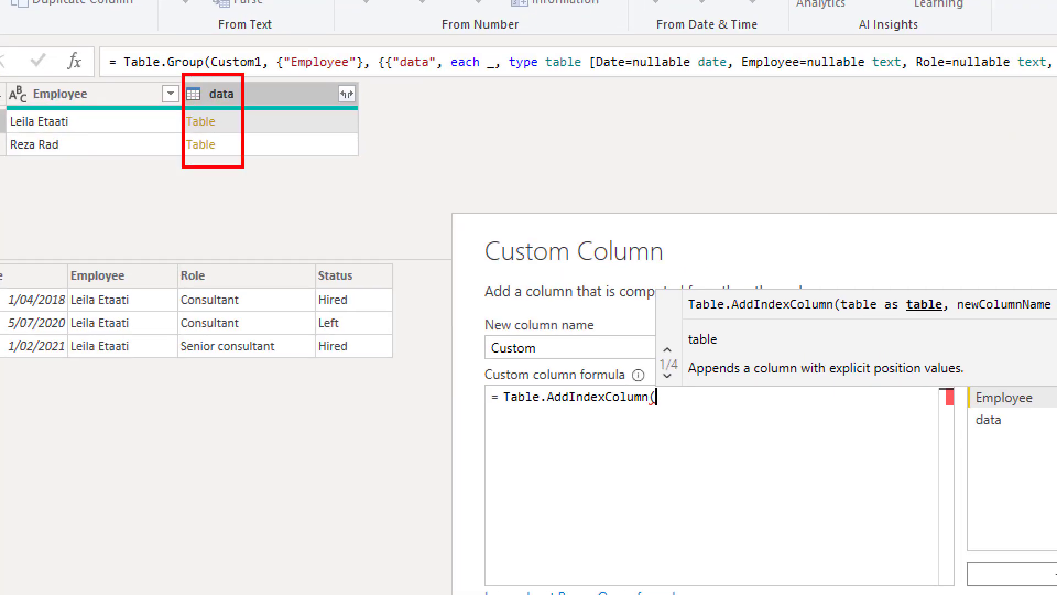
{"action": "double_click", "coordinate": [990, 420]}
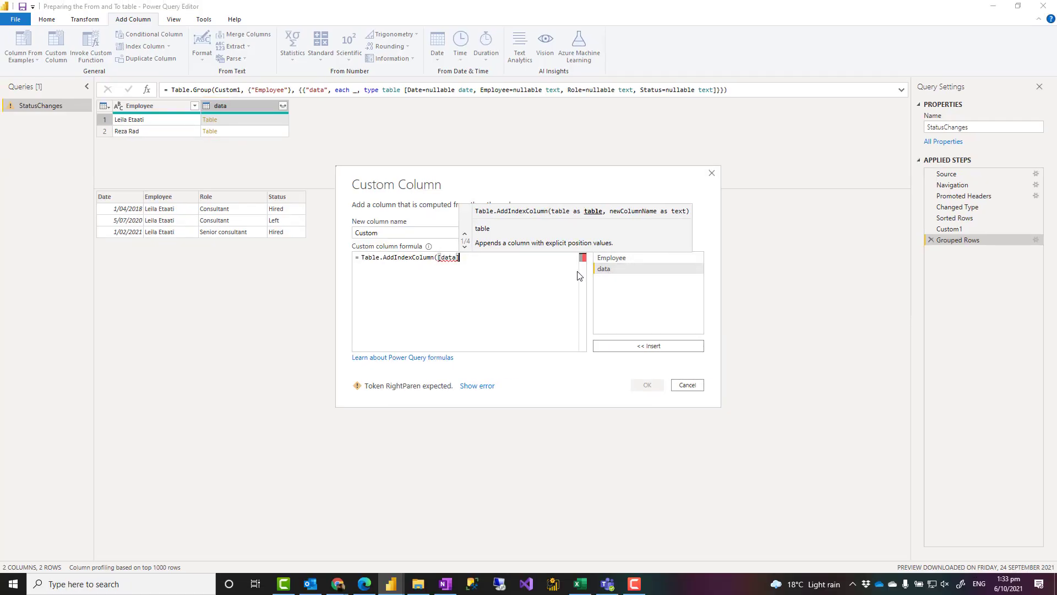
{"action": "type", "text": ",\"Index"}
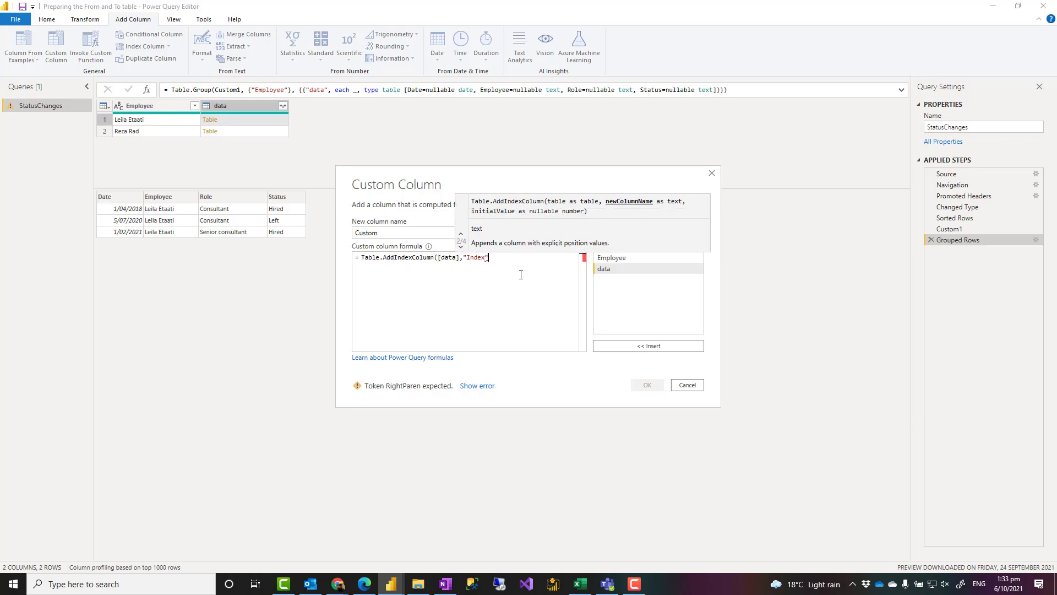
{"action": "type", "text": "\","}
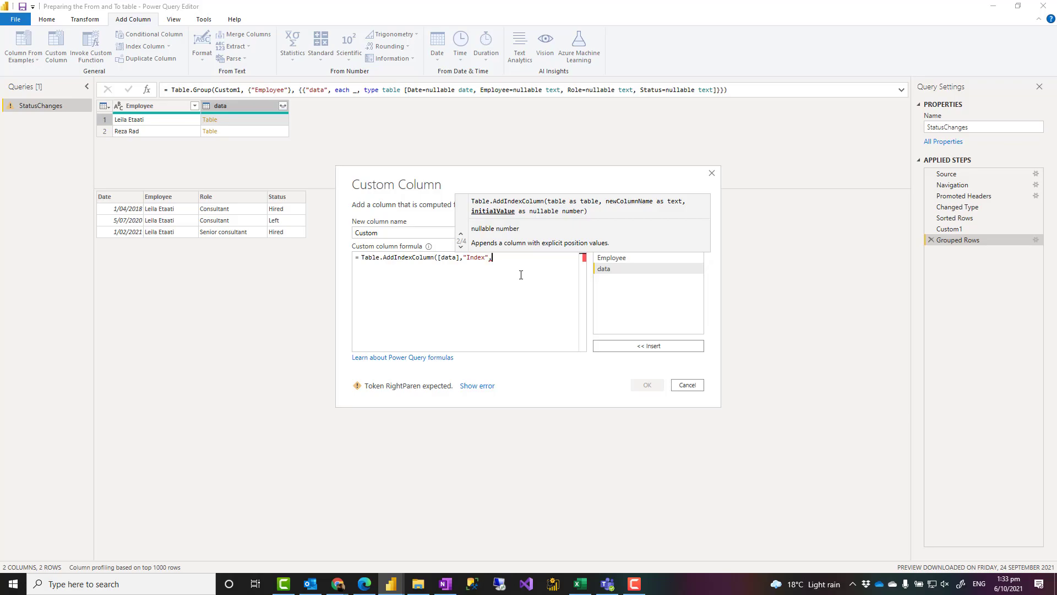
{"action": "type", "text": "1)"}
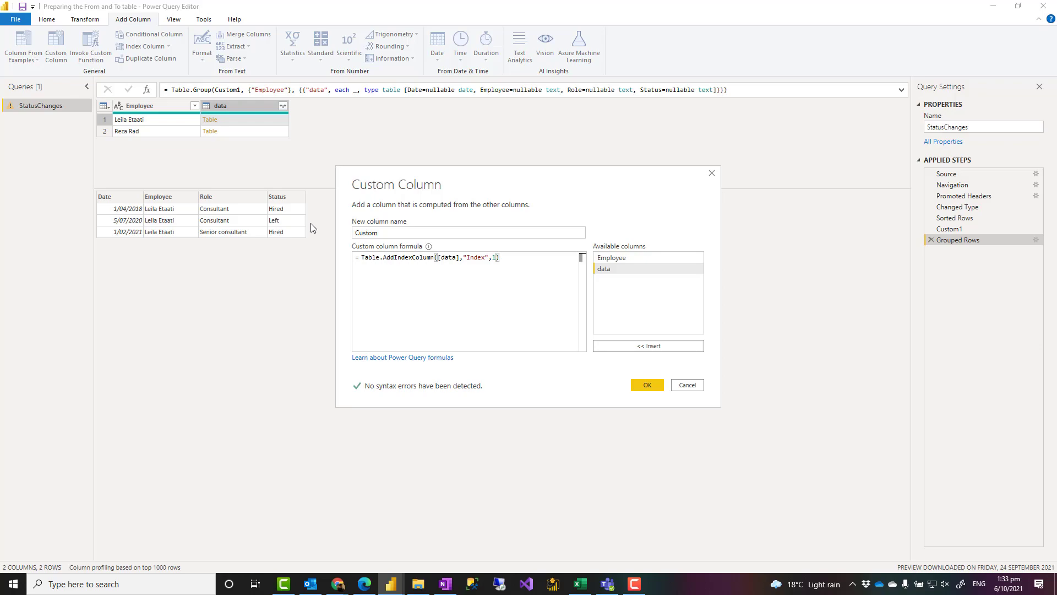
{"action": "left_click_drag", "start_coordinate": [379, 233], "coordinate": [360, 232]}
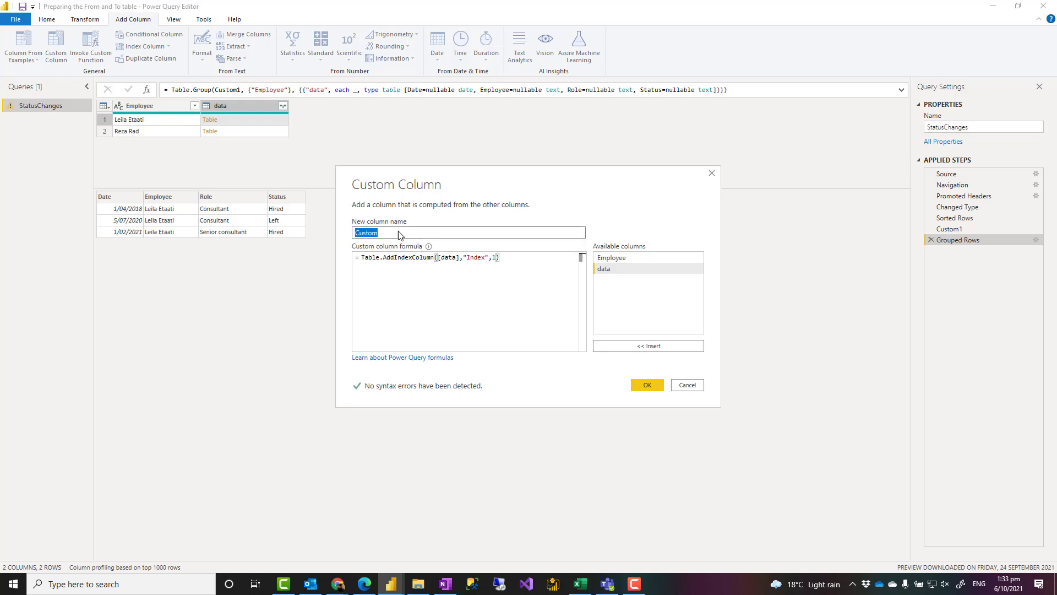
{"action": "left_click", "coordinate": [530, 285]}
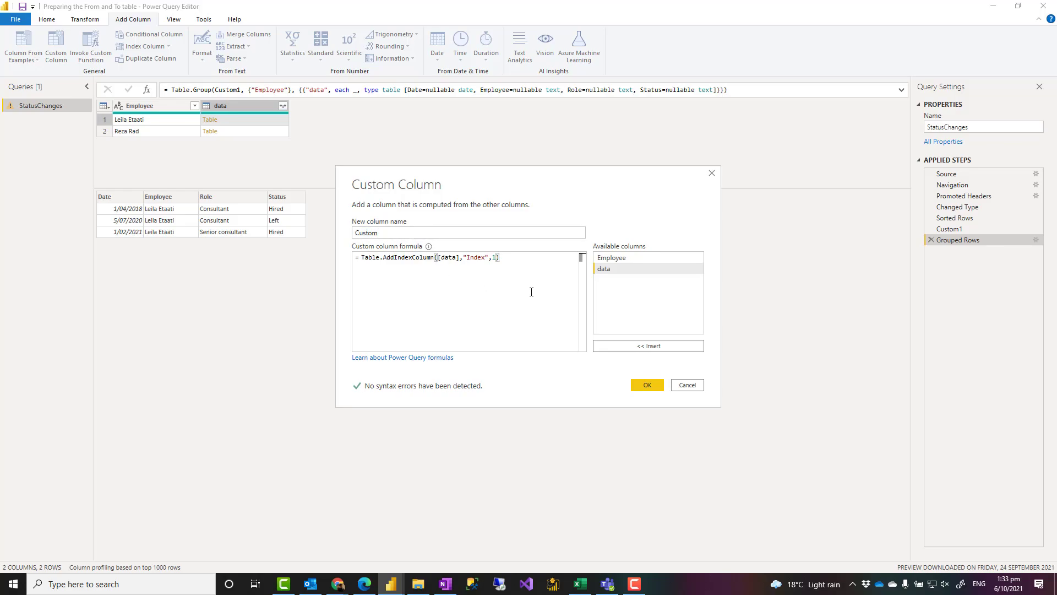
{"action": "left_click", "coordinate": [650, 387]}
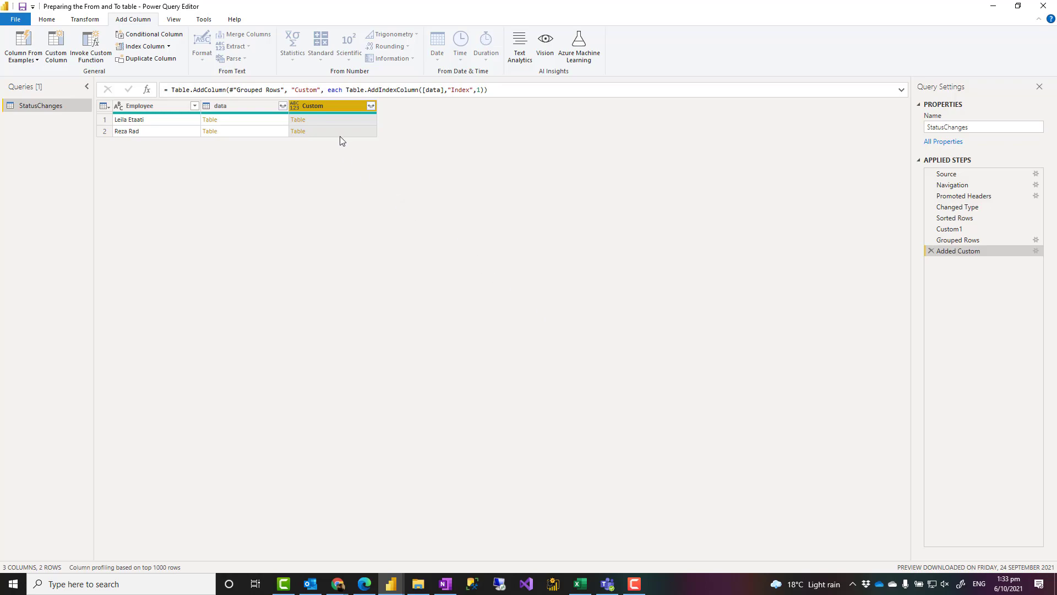
- Preview both employees' Custom tables, confirming the second one's Index runs 1 to 4
{"action": "left_click", "coordinate": [340, 121]}
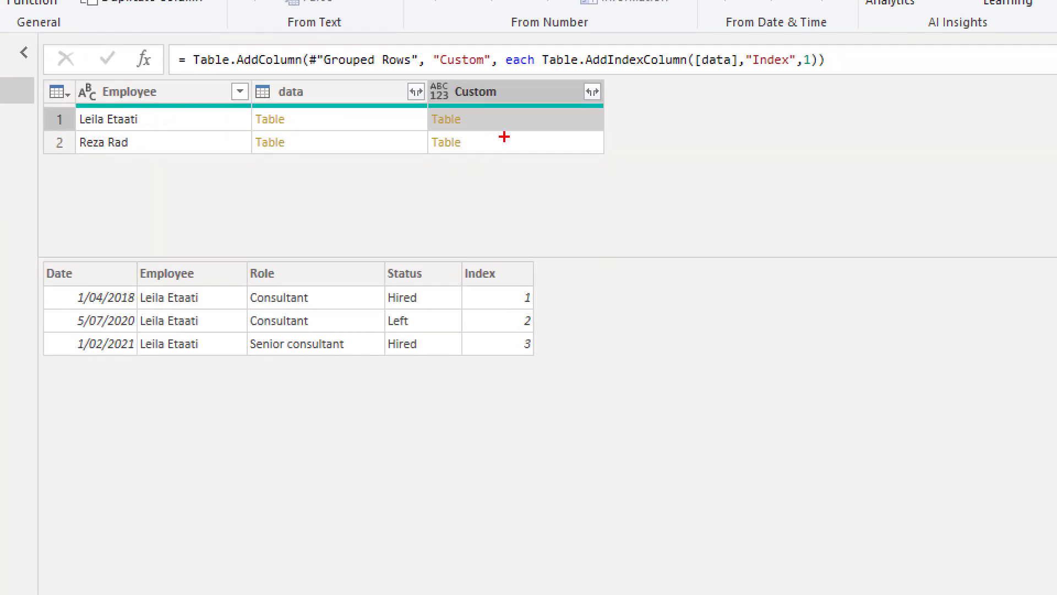
{"action": "left_click_drag", "start_coordinate": [460, 257], "coordinate": [541, 384]}
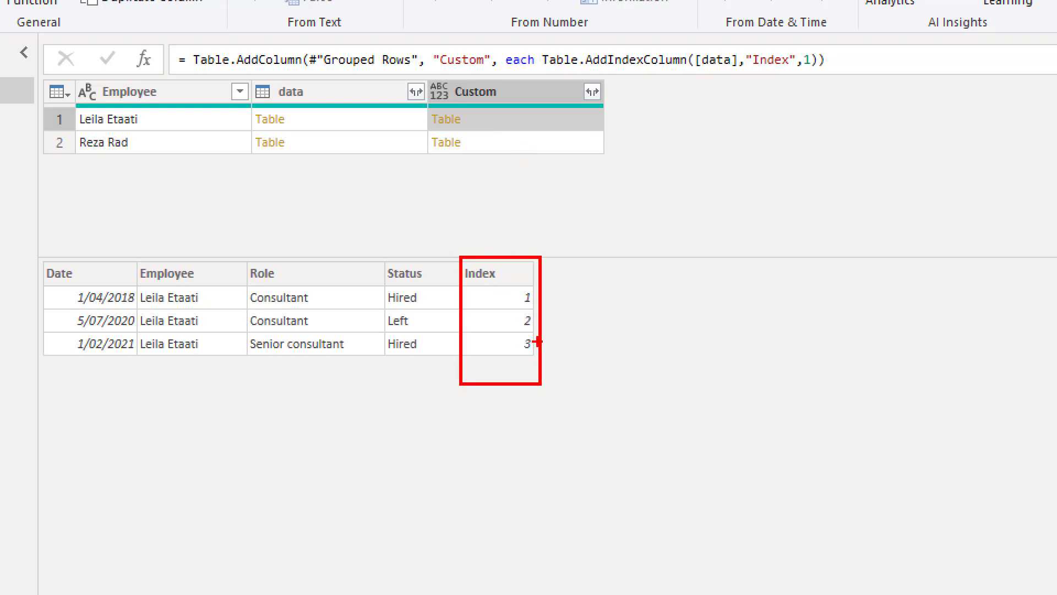
{"action": "left_click", "coordinate": [506, 143]}
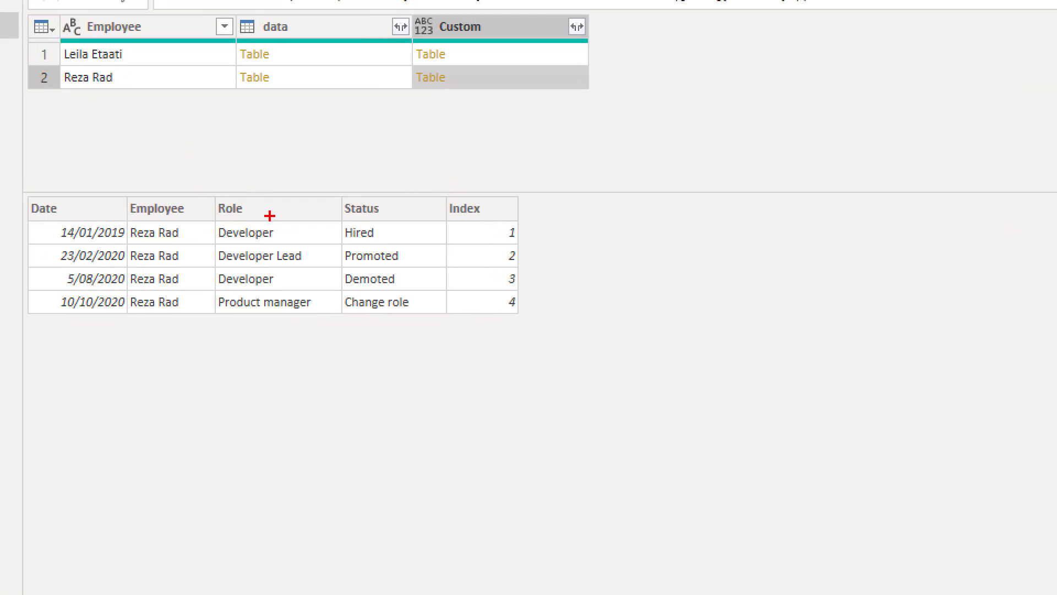
{"action": "left_click_drag", "start_coordinate": [442, 186], "coordinate": [523, 330]}
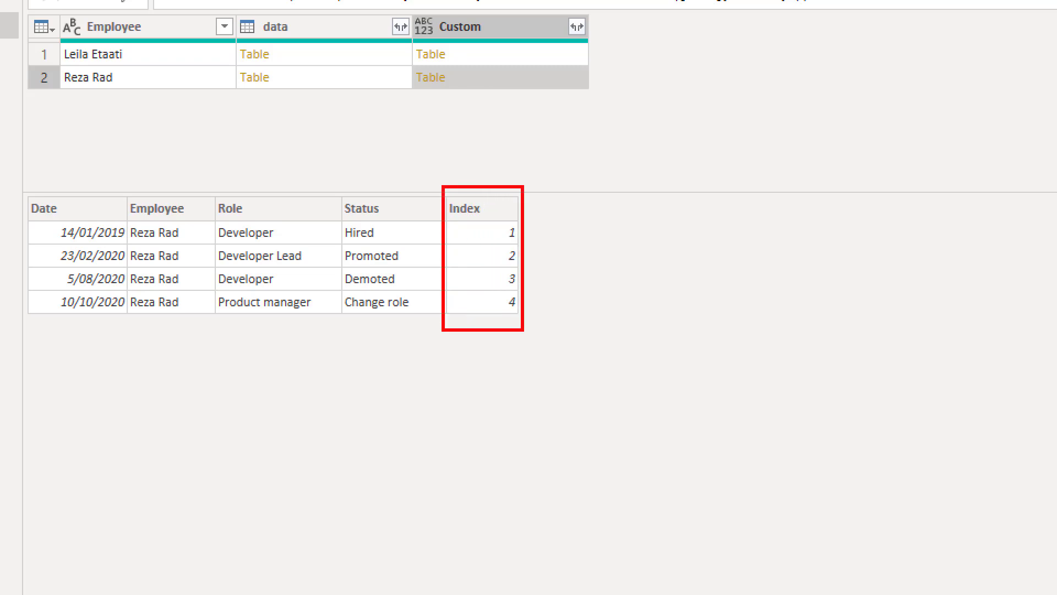
{"action": "key", "text": "Escape"}
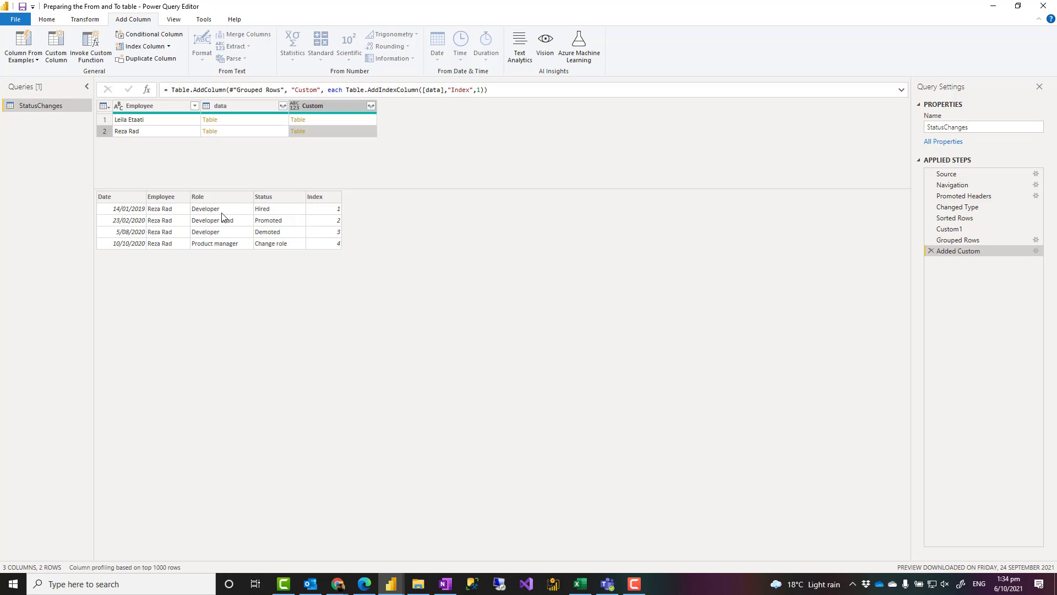
- Remove all columns except Custom and expand it into Date, Employee, Role, Status and Index
{"action": "left_click", "coordinate": [332, 108]}
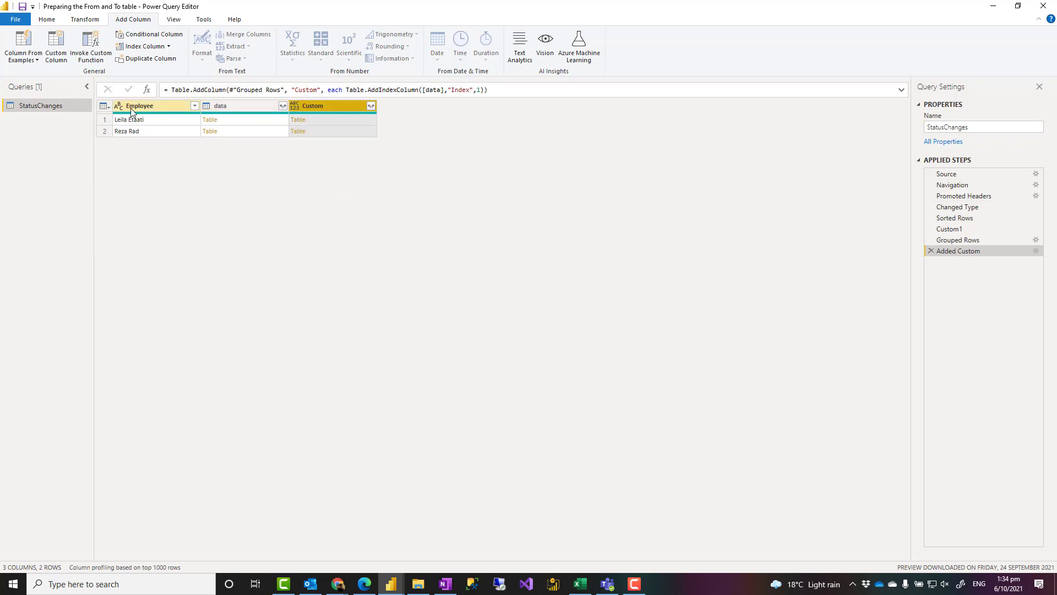
{"action": "right_click", "coordinate": [347, 112]}
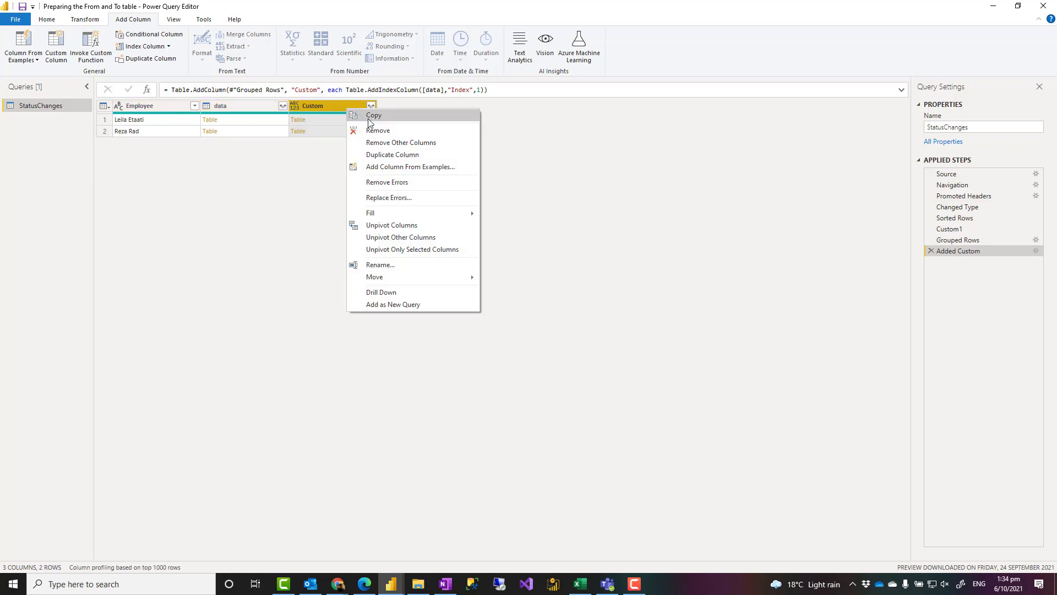
{"action": "left_click", "coordinate": [394, 147]}
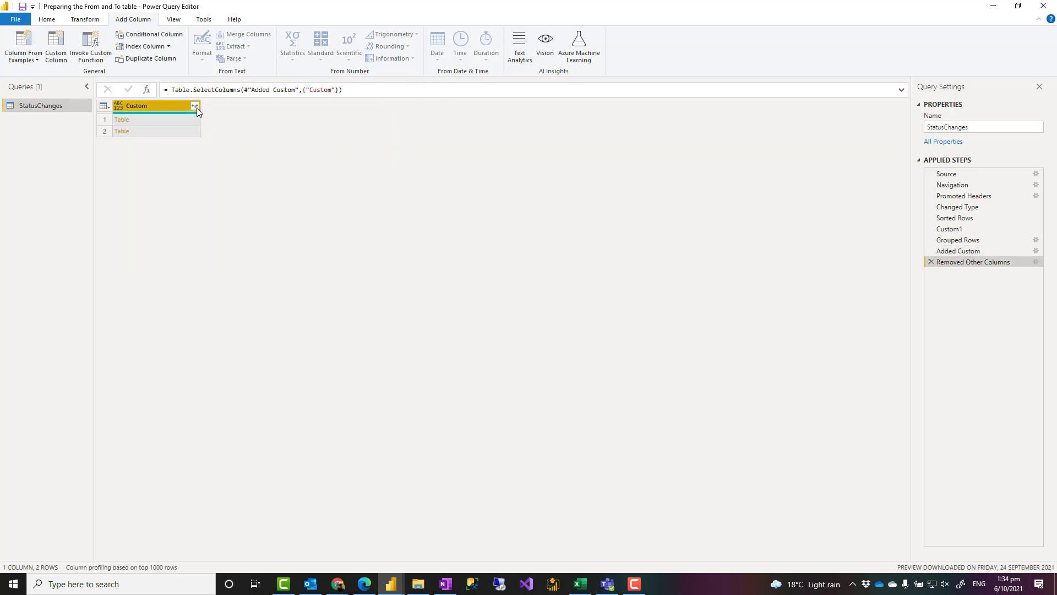
{"action": "left_click", "coordinate": [196, 107]}
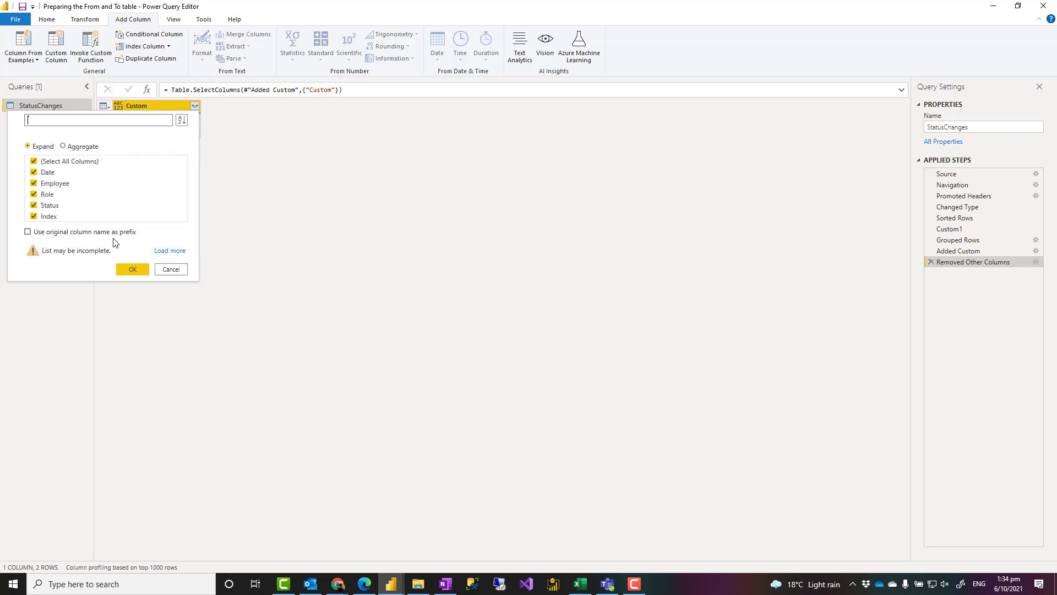
{"action": "left_click", "coordinate": [127, 271]}
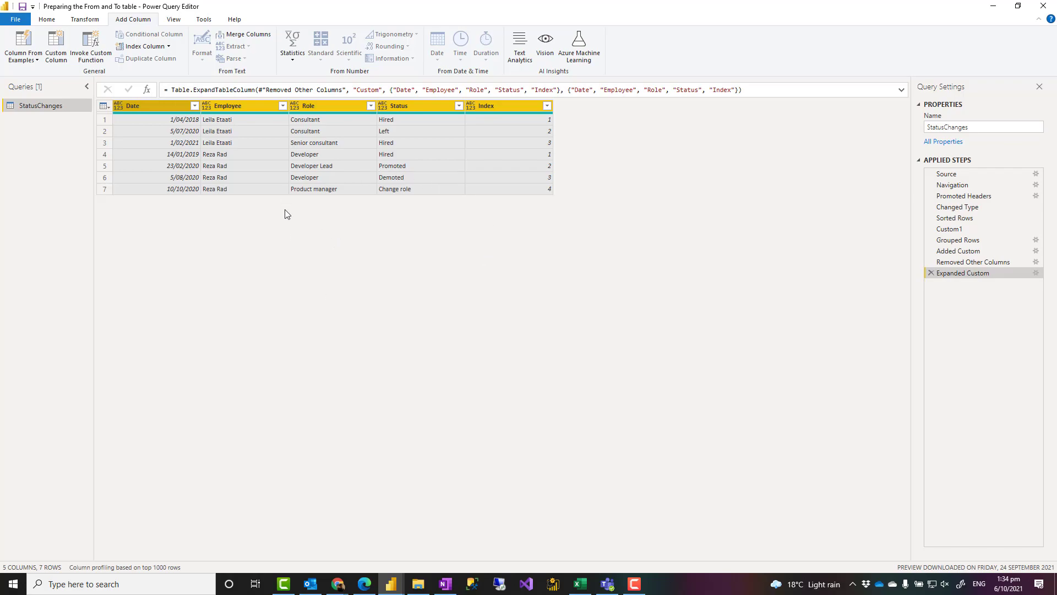
- Run Detect Data Type: Date as date, Employee/Role/Status as text, Index as whole number
{"action": "left_click", "coordinate": [85, 20]}
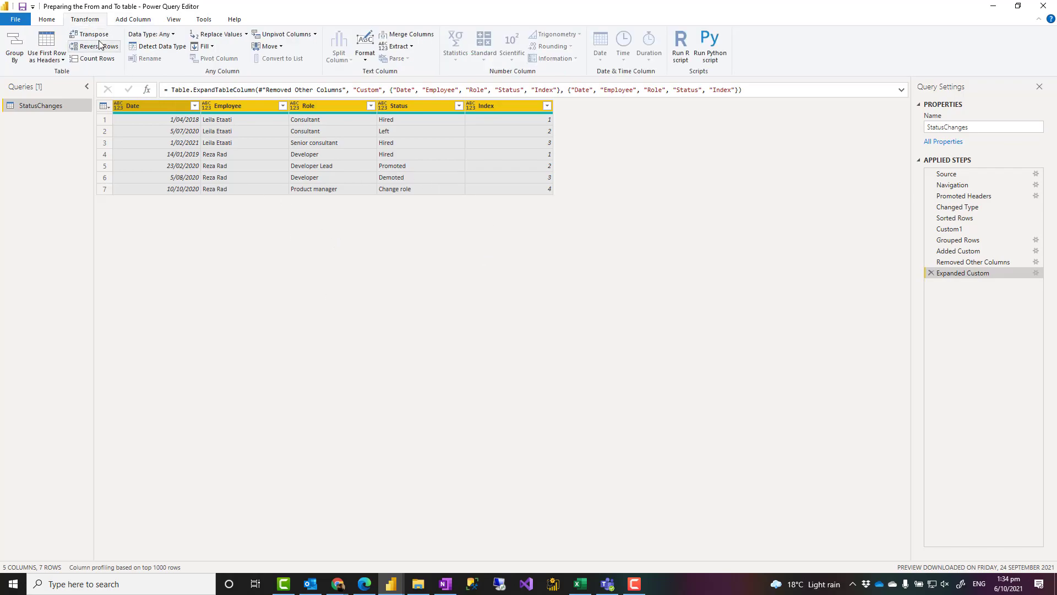
{"action": "left_click", "coordinate": [158, 46]}
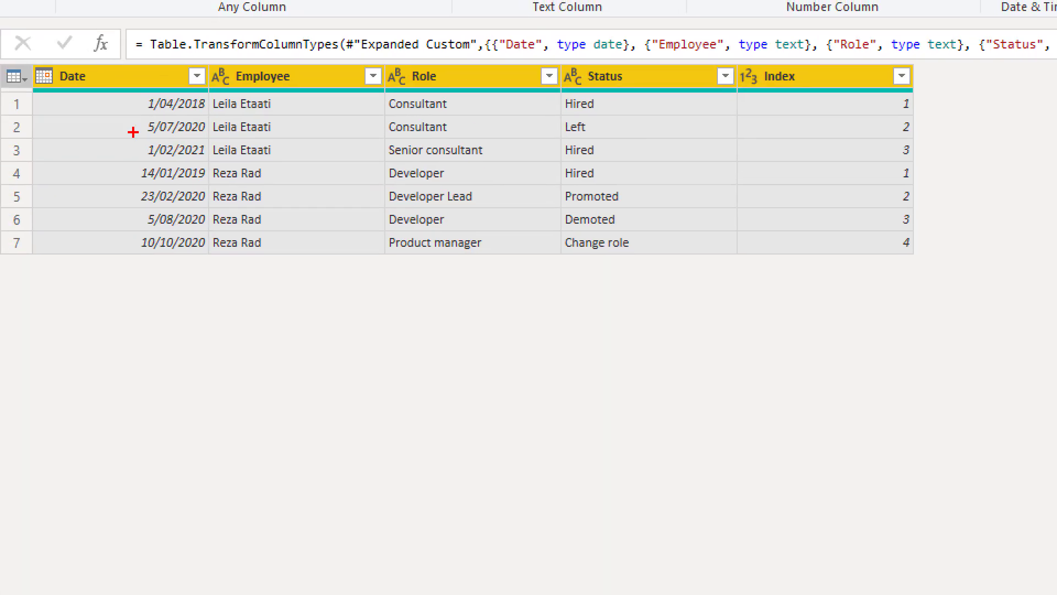
{"action": "mouse_move", "coordinate": [26, 55]}
{"action": "left_mouse_down"}
{"action": "mouse_move", "coordinate": [283, 220]}
{"action": "mouse_move", "coordinate": [739, 264]}
{"action": "left_mouse_up"}
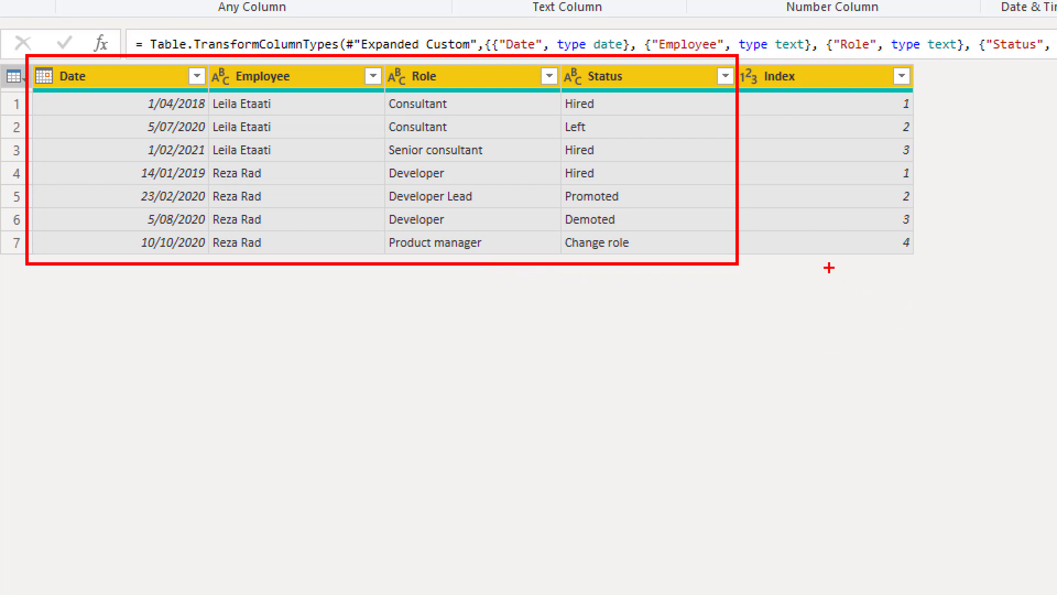
{"action": "mouse_move", "coordinate": [830, 268]}
{"action": "left_mouse_down"}
{"action": "mouse_move", "coordinate": [826, 484]}
{"action": "mouse_move", "coordinate": [817, 410]}
{"action": "left_mouse_up"}
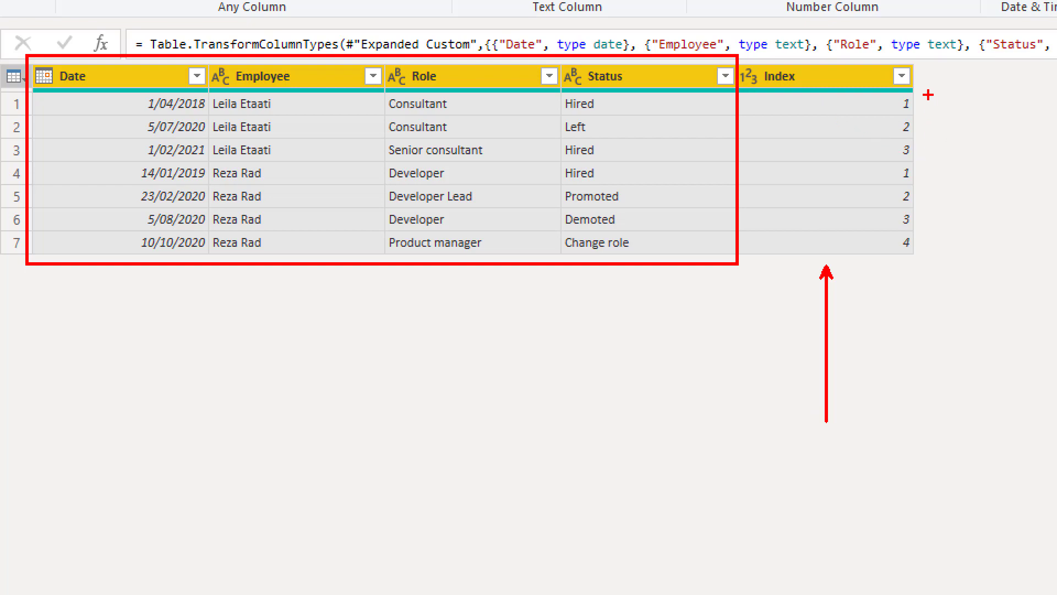
{"action": "mouse_move", "coordinate": [928, 95]}
{"action": "left_mouse_down"}
{"action": "mouse_move", "coordinate": [944, 136]}
{"action": "mouse_move", "coordinate": [922, 164]}
{"action": "mouse_move", "coordinate": [941, 216]}
{"action": "left_mouse_up"}
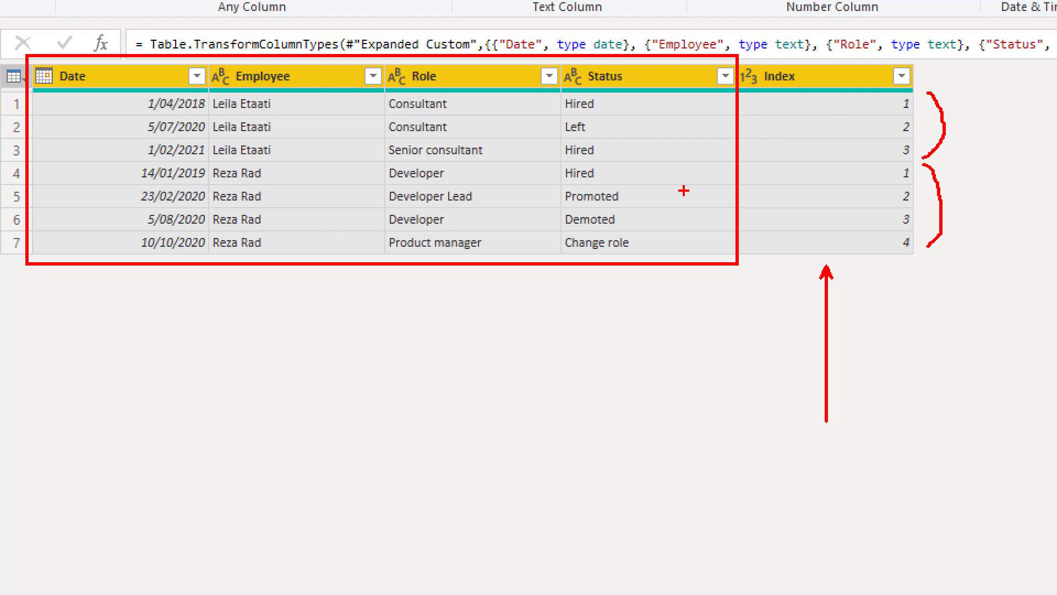
{"action": "key", "text": "Escape"}
- Duplicate the StatusChanges query into StatusChanges (2)
{"action": "right_click", "coordinate": [60, 108]}
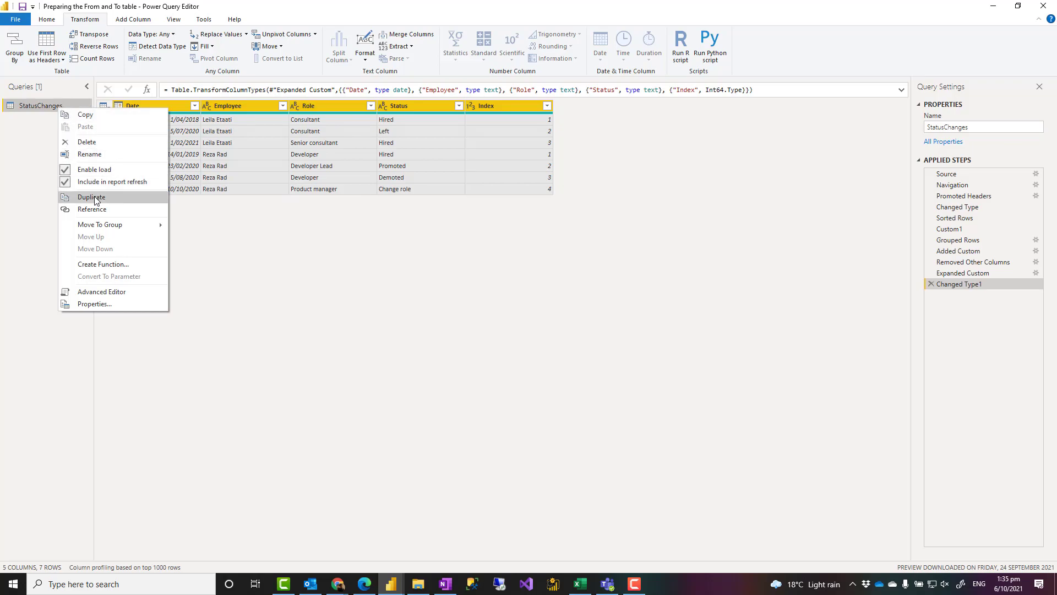
{"action": "left_click", "coordinate": [94, 198]}
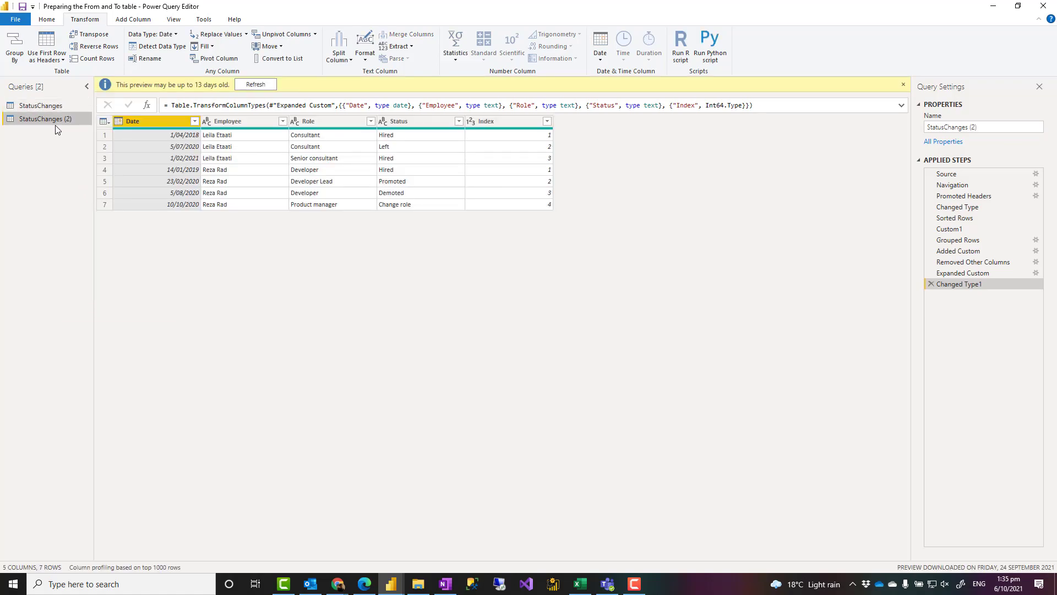
- Rename StatusChanges (2) to row2 and disable Enable load so it stays out of the report
{"action": "double_click", "coordinate": [47, 120]}
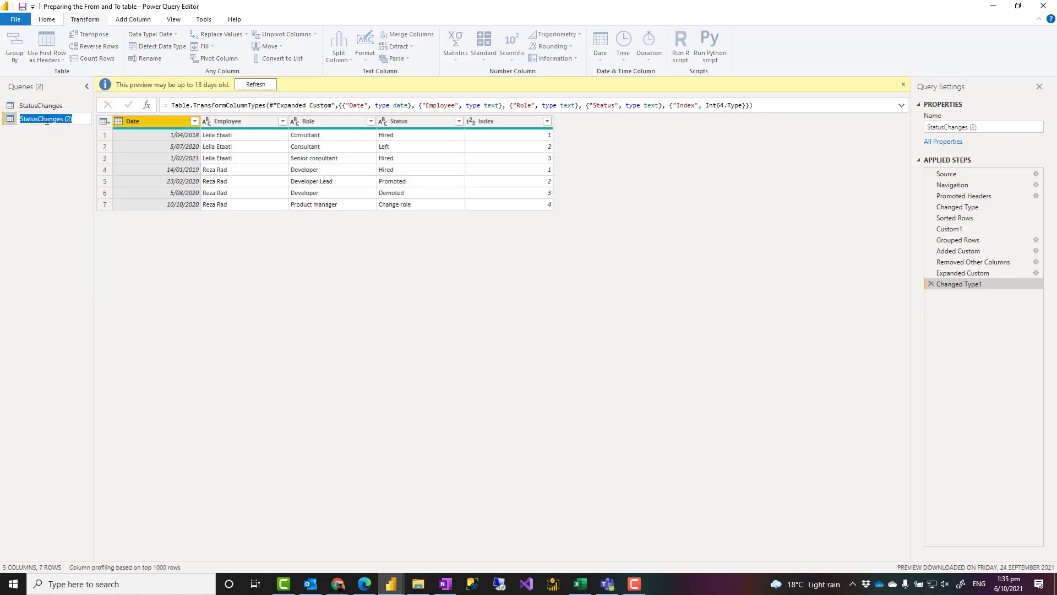
{"action": "type", "text": "row2"}
{"action": "key", "text": "Return"}
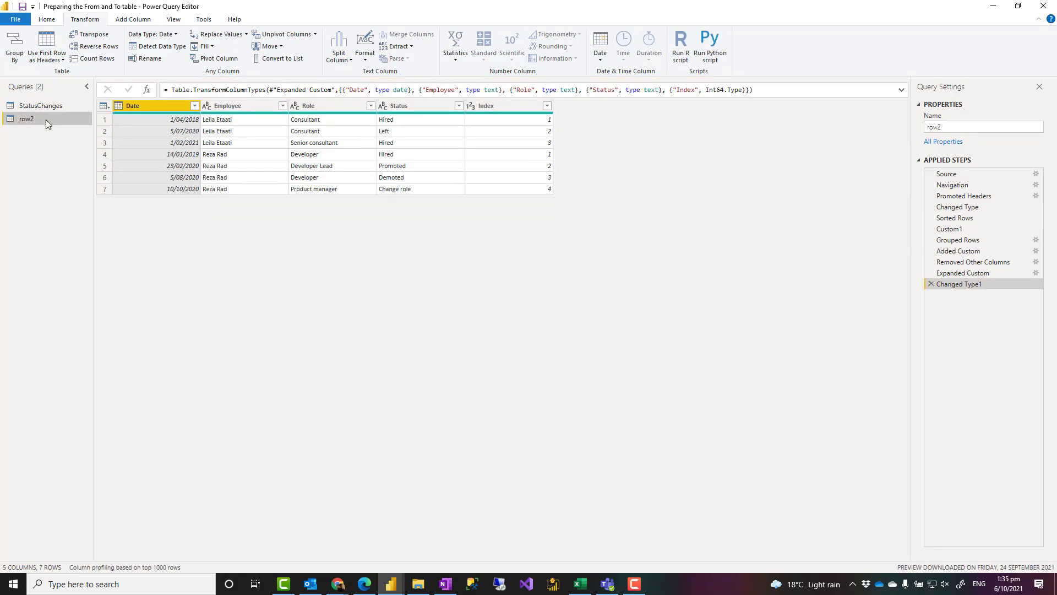
{"action": "right_click", "coordinate": [50, 123]}
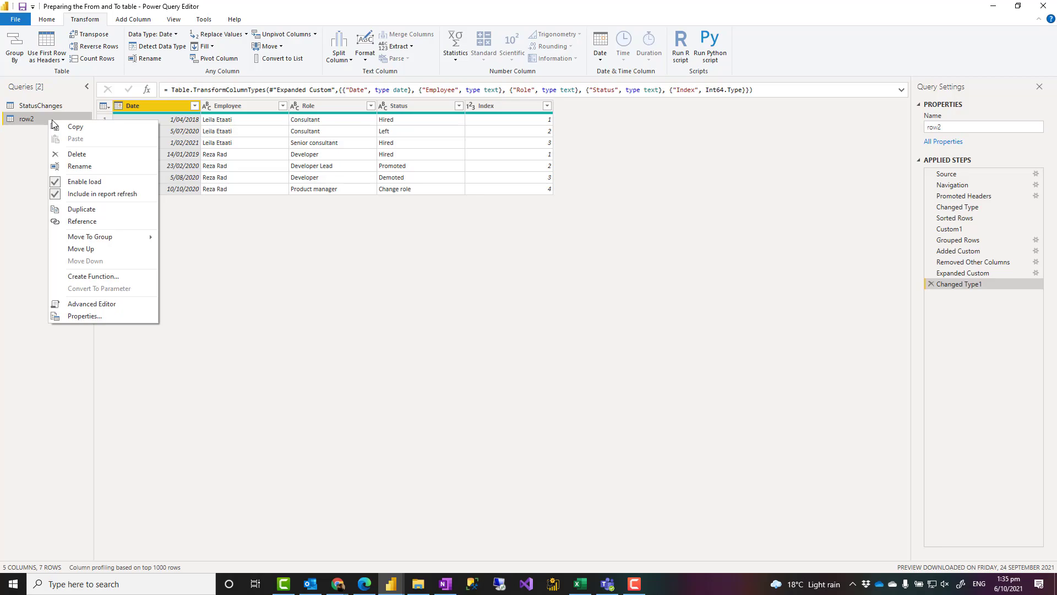
{"action": "left_click", "coordinate": [90, 186]}
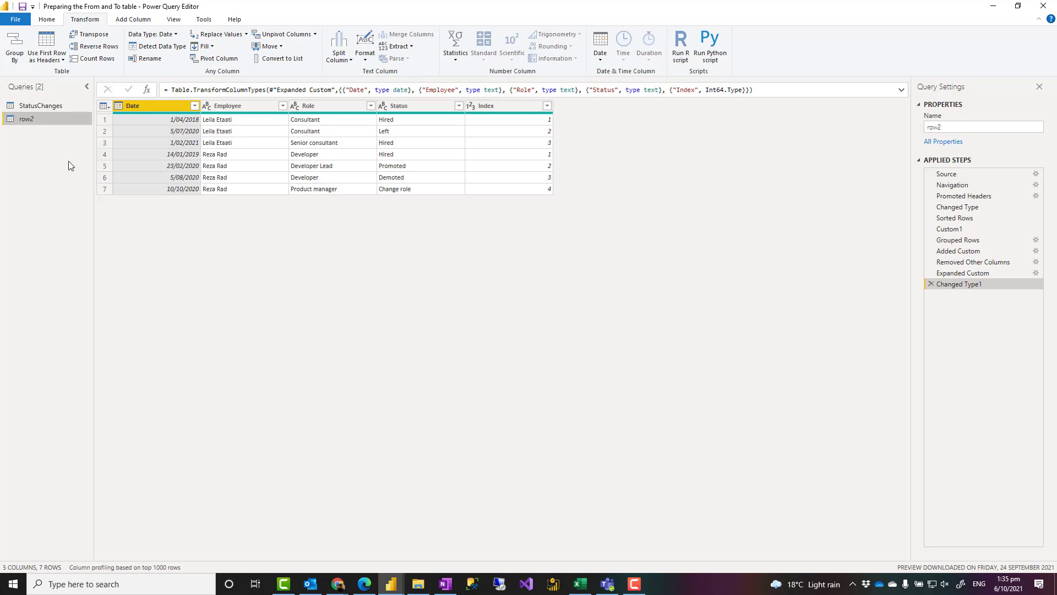
- Add 1 to every value in the StatusChanges Index column with Standard > Add
{"action": "left_click", "coordinate": [37, 108]}
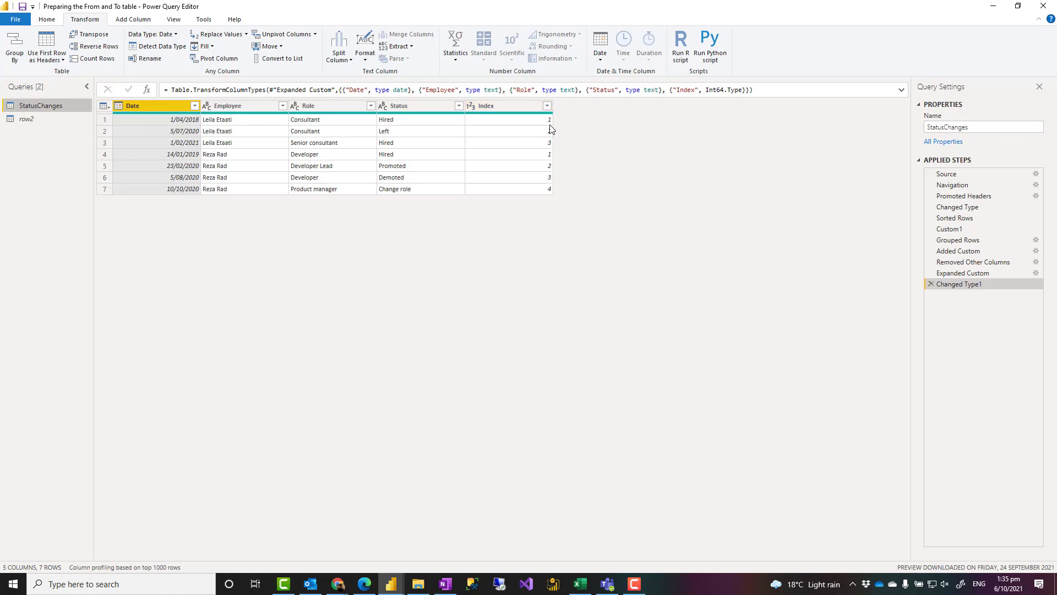
{"action": "left_click", "coordinate": [537, 120]}
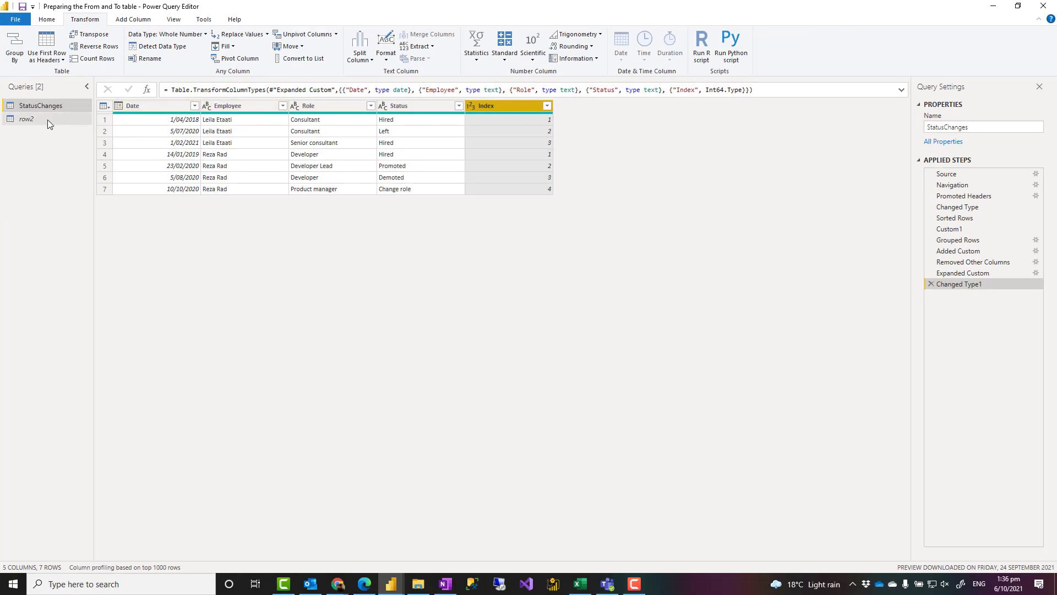
{"action": "left_click", "coordinate": [47, 121]}
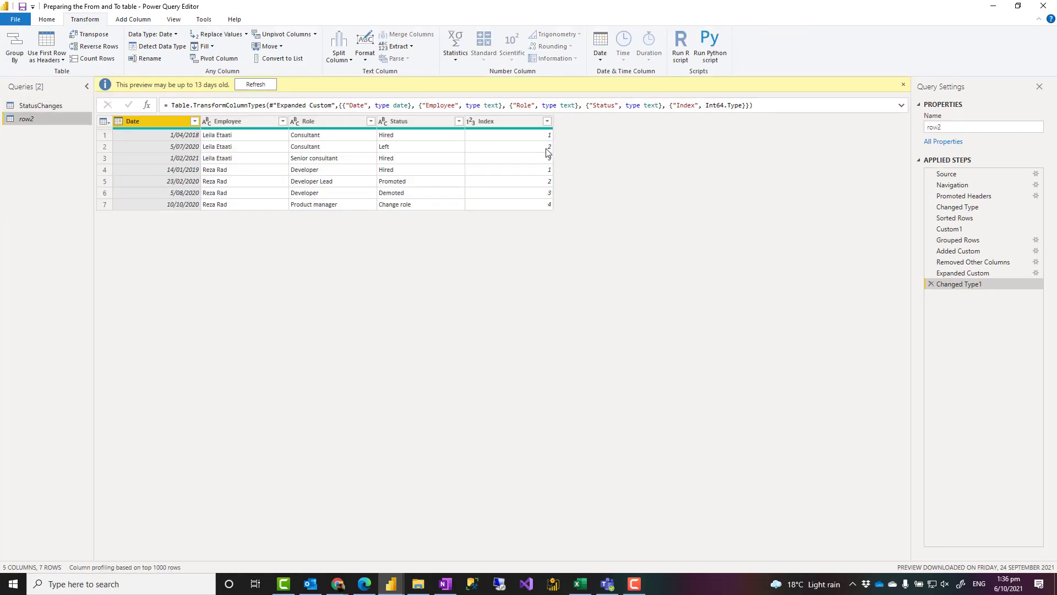
{"action": "left_click", "coordinate": [41, 105]}
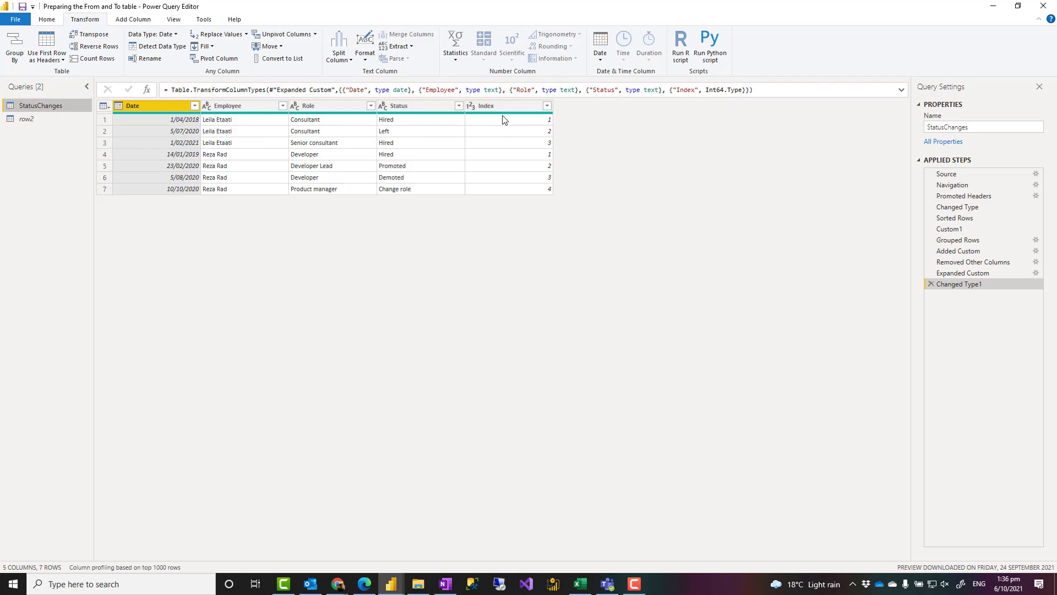
{"action": "left_click", "coordinate": [507, 107]}
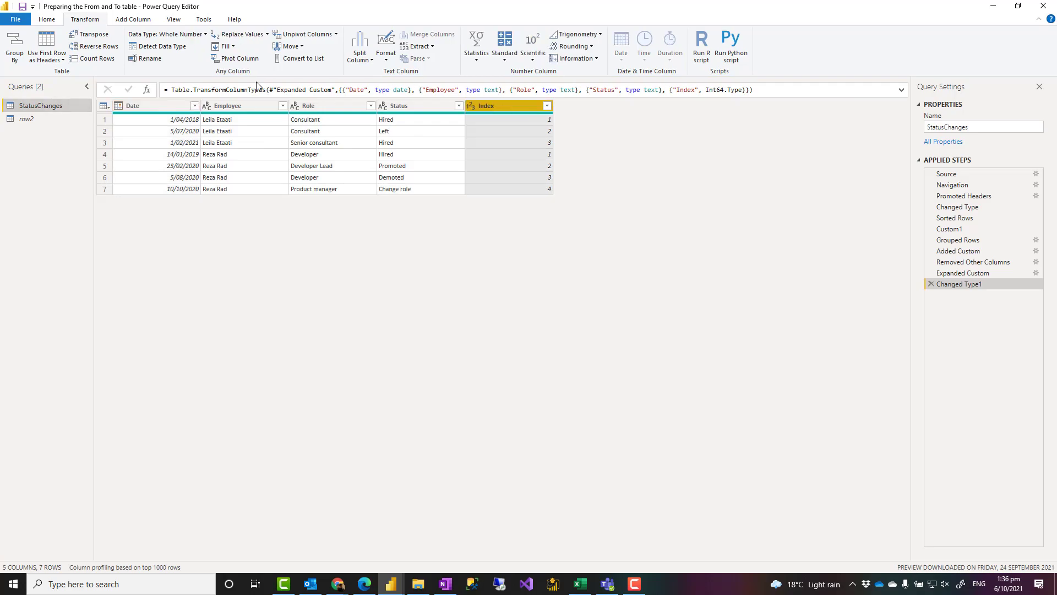
{"action": "double_click", "coordinate": [93, 20]}
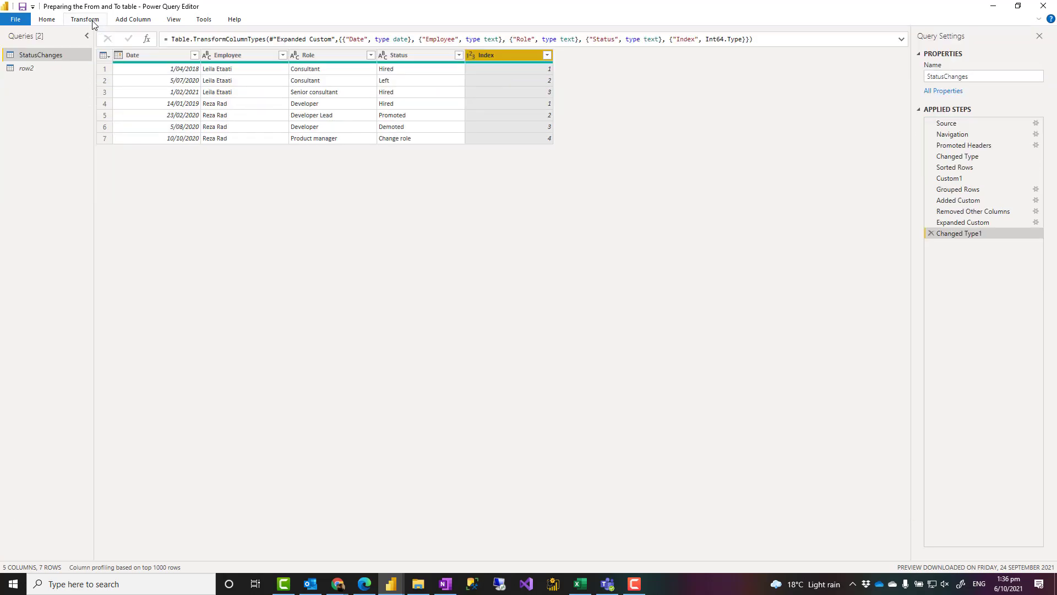
{"action": "left_click", "coordinate": [84, 21]}
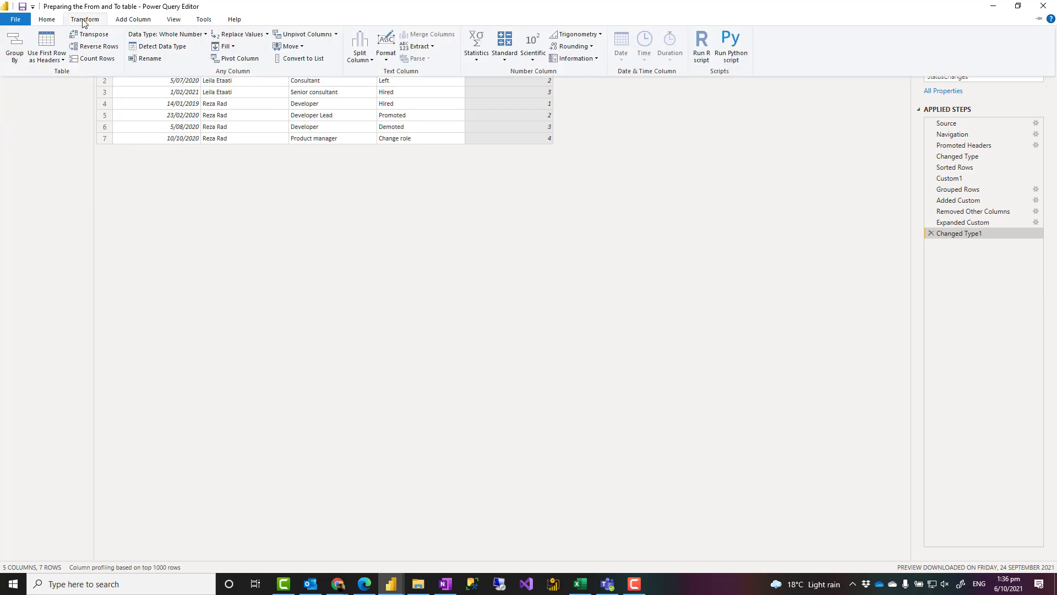
{"action": "left_click", "coordinate": [1038, 20]}
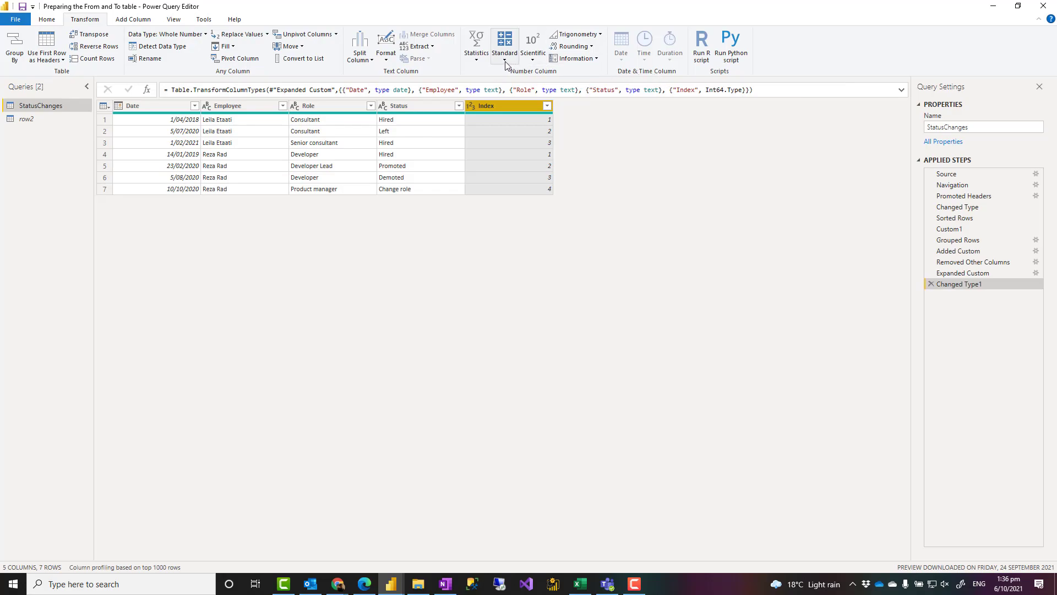
{"action": "left_click", "coordinate": [507, 63]}
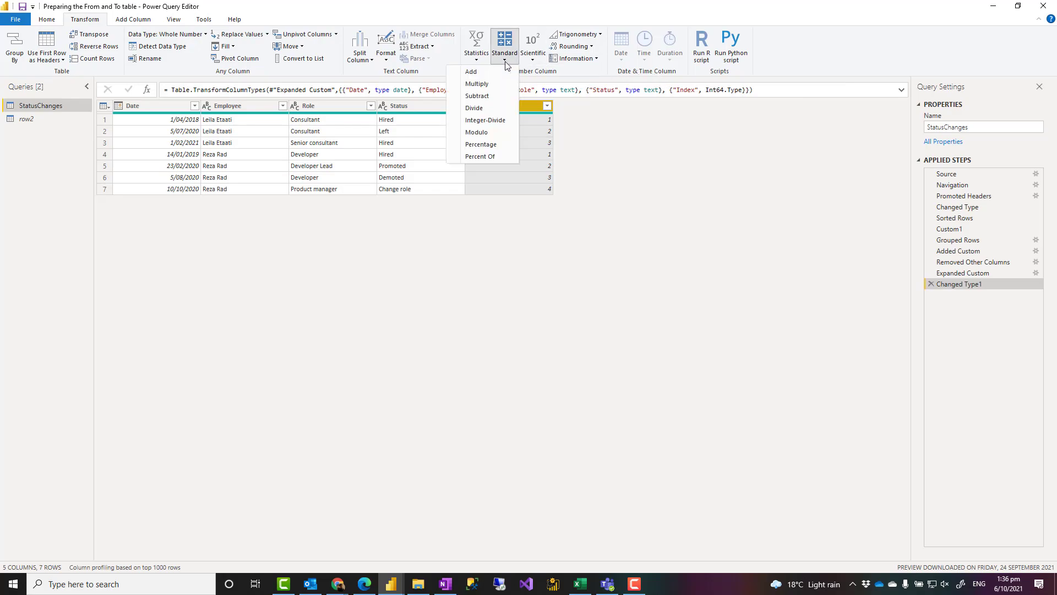
{"action": "left_click", "coordinate": [477, 73]}
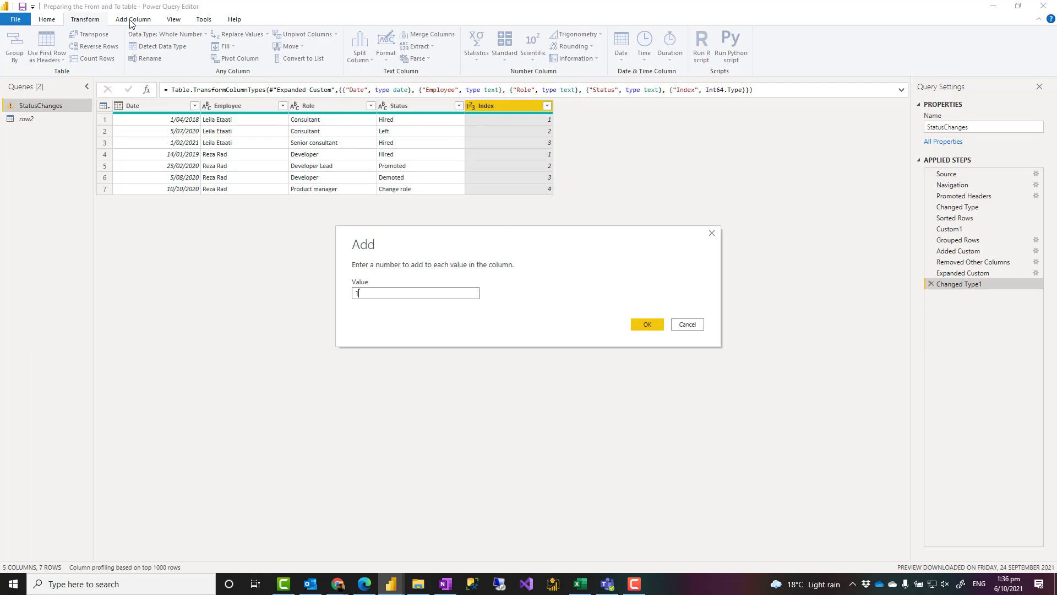
{"action": "left_click", "coordinate": [646, 325]}
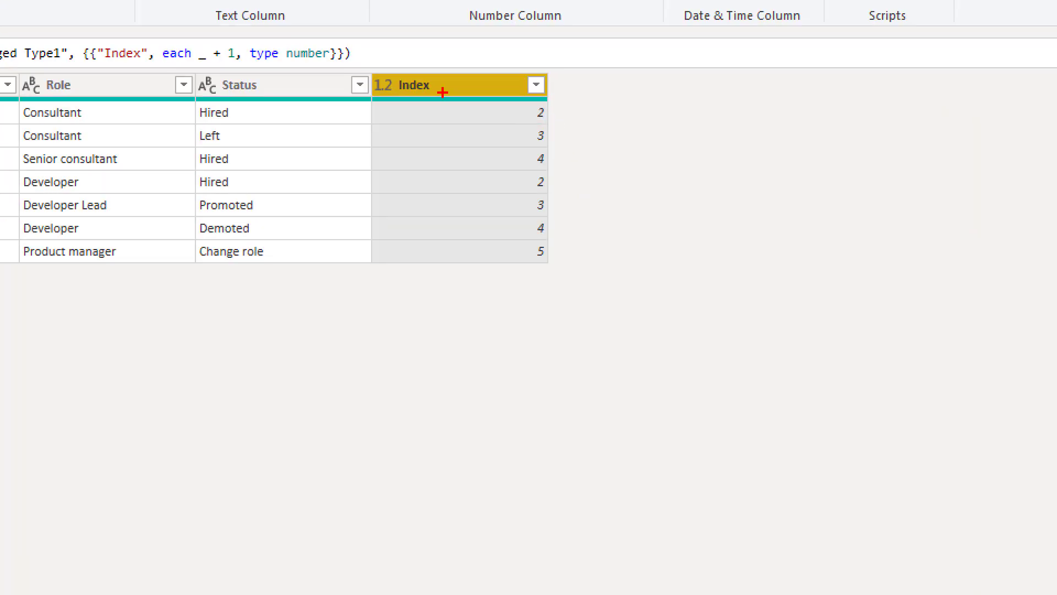
{"action": "mouse_move", "coordinate": [491, 99]}
{"action": "left_mouse_down"}
{"action": "mouse_move", "coordinate": [556, 185]}
{"action": "mouse_move", "coordinate": [585, 302]}
{"action": "left_mouse_up"}
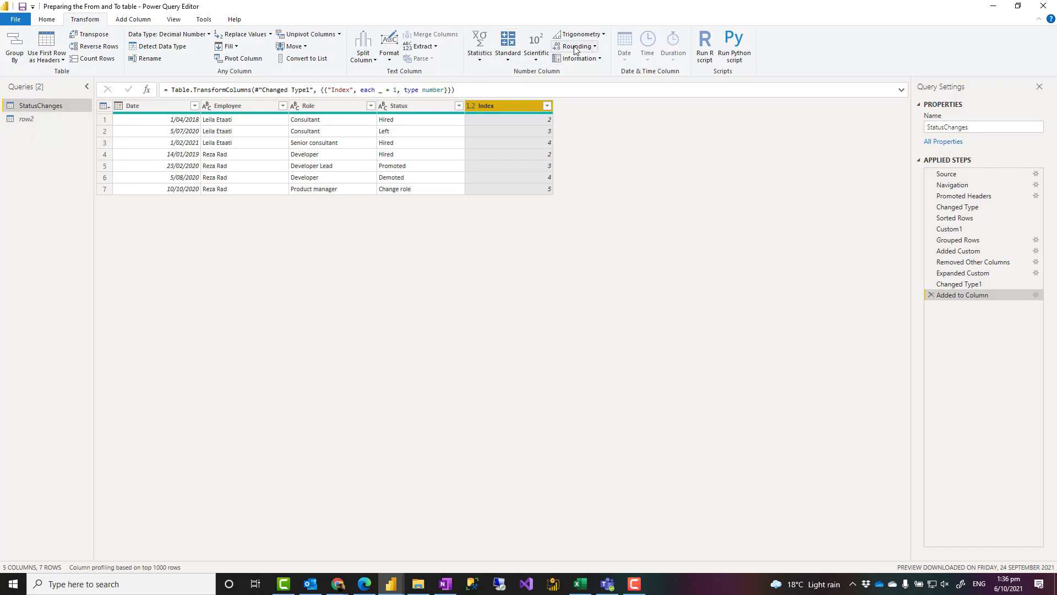
- Left Outer merge StatusChanges with row2, matching Employee and Index in both tables
{"action": "left_click", "coordinate": [53, 22]}
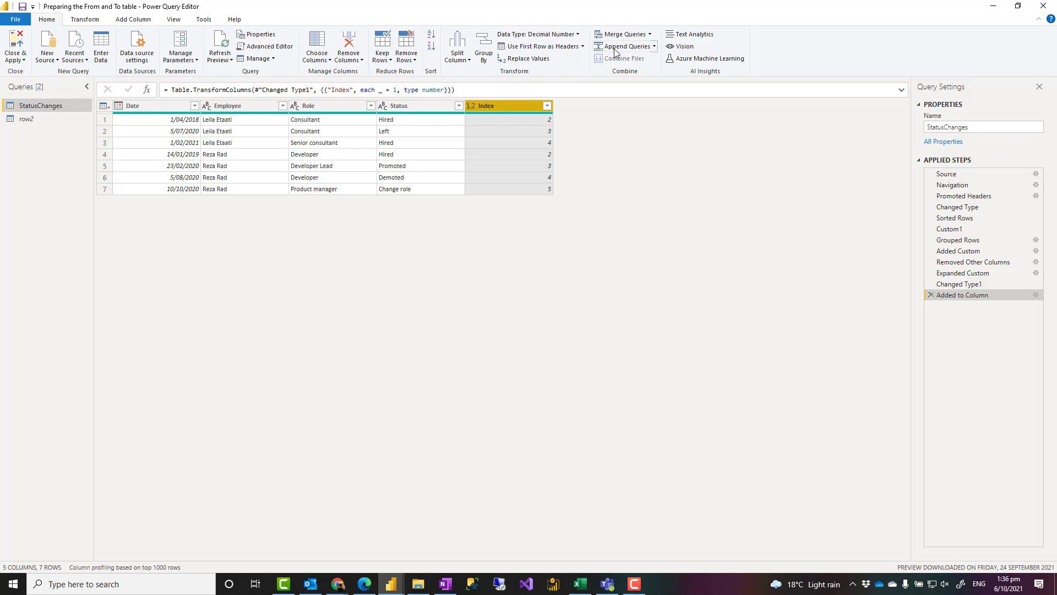
{"action": "left_click", "coordinate": [624, 34]}
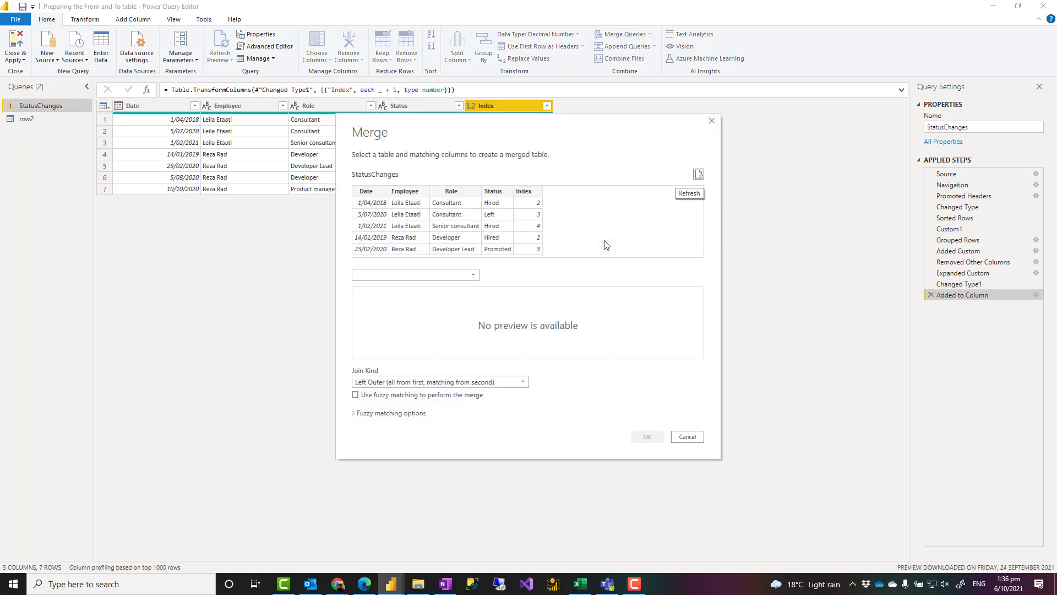
{"action": "left_click", "coordinate": [419, 274]}
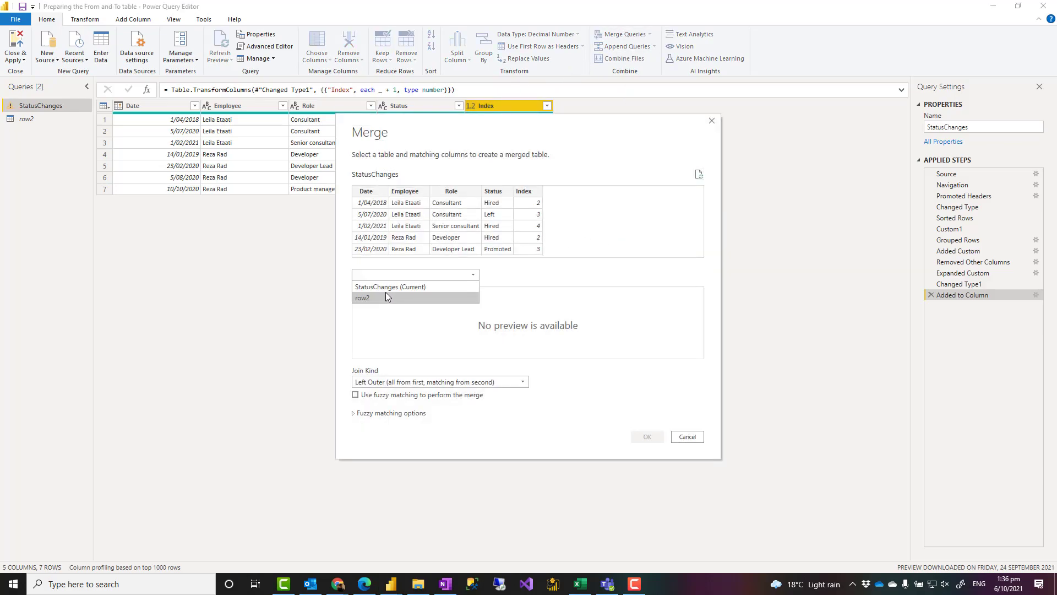
{"action": "left_click", "coordinate": [369, 299]}
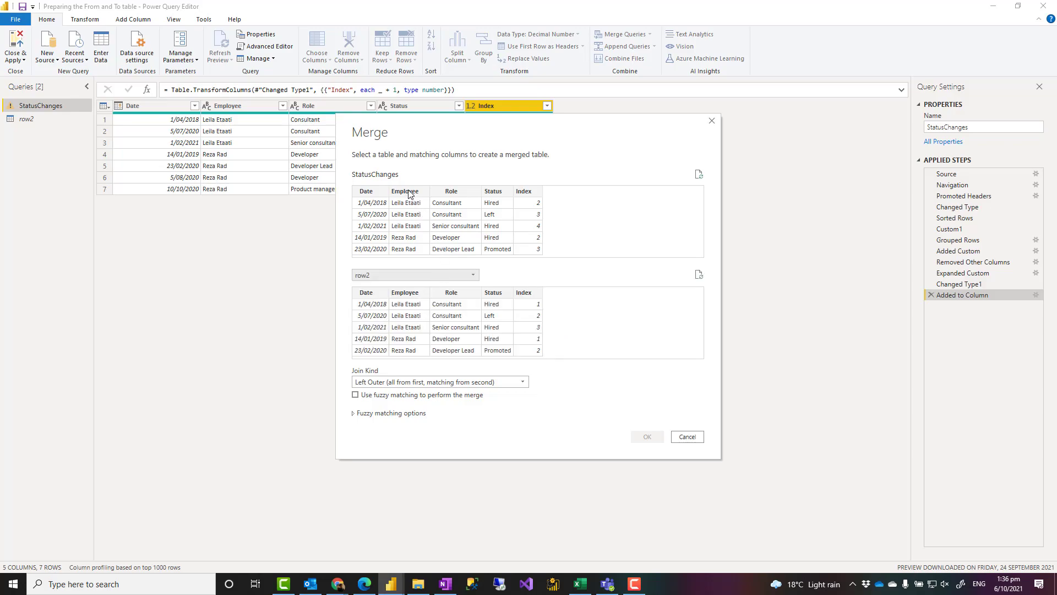
{"action": "left_click", "coordinate": [425, 204]}
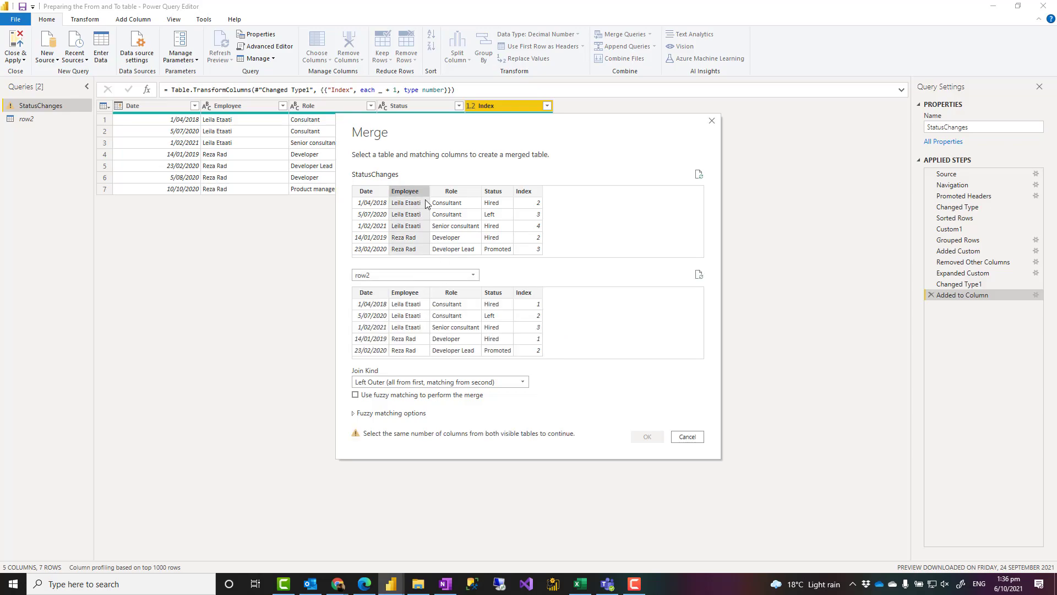
{"action": "left_click", "coordinate": [527, 192], "text": "ctrl"}
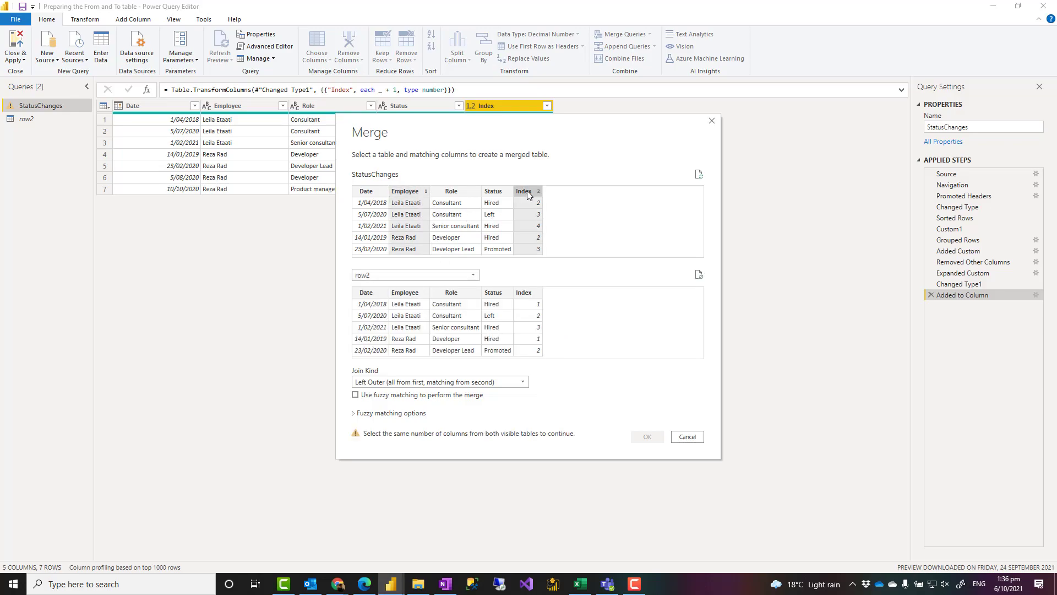
{"action": "left_click", "coordinate": [409, 296]}
{"action": "left_click", "coordinate": [529, 293], "text": "ctrl"}
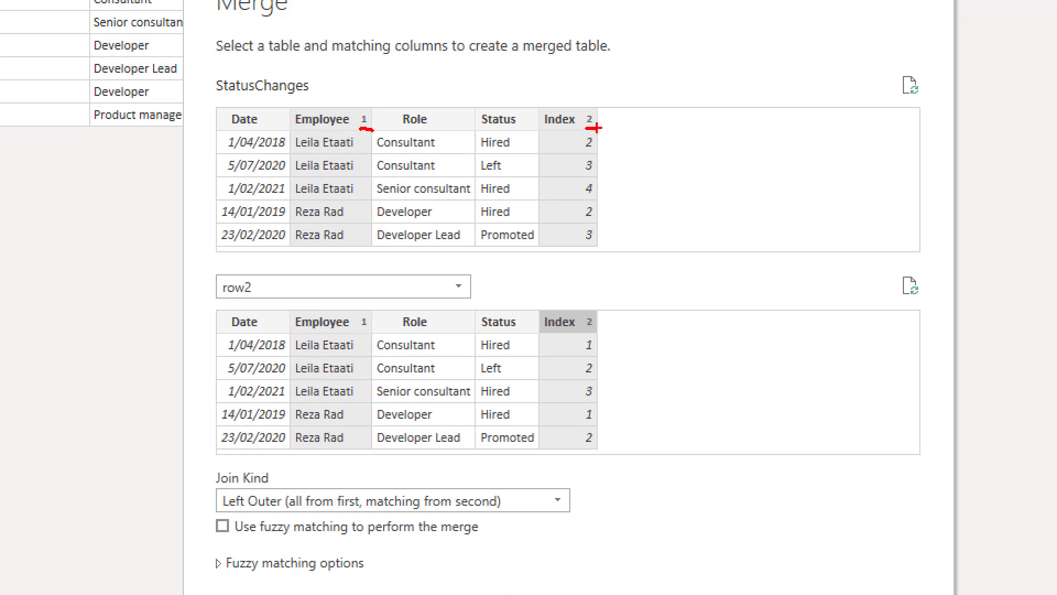
{"action": "left_click_drag", "start_coordinate": [359, 332], "coordinate": [375, 332]}
{"action": "left_click_drag", "start_coordinate": [586, 329], "coordinate": [586, 329]}
{"action": "key", "text": "Escape"}
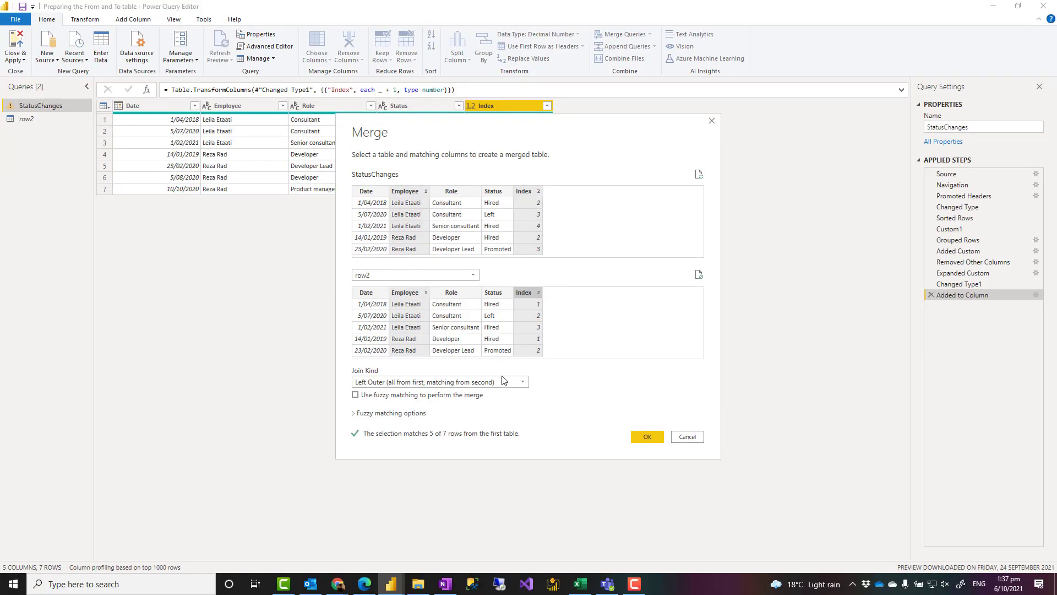
{"action": "left_click", "coordinate": [639, 436]}
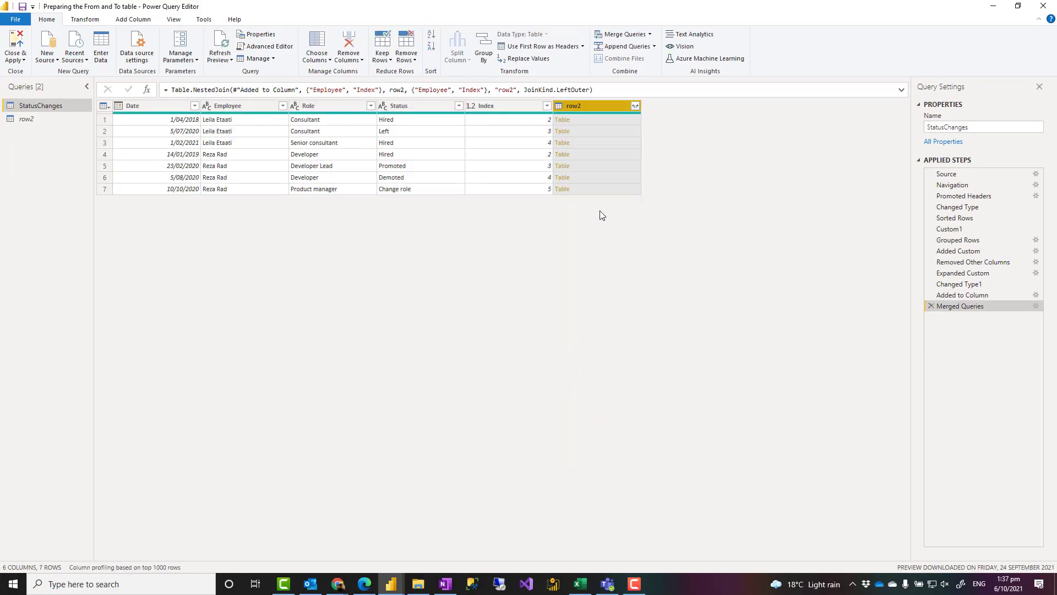
- Preview the matched row2 nested tables for rows 1 through 6
{"action": "left_click", "coordinate": [597, 122]}
{"action": "left_click", "coordinate": [600, 131]}
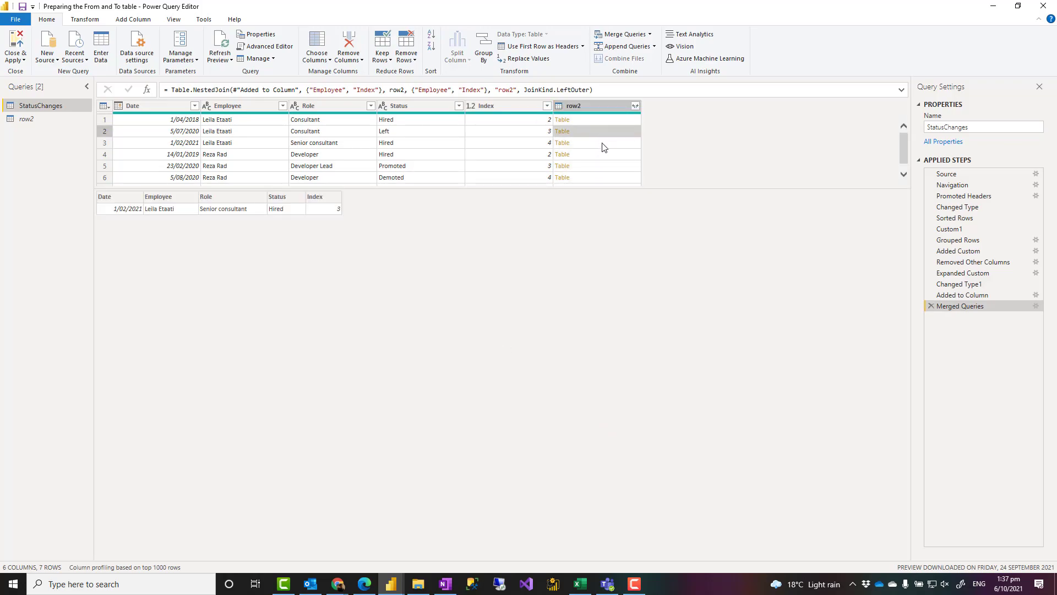
{"action": "left_click", "coordinate": [603, 144]}
{"action": "left_click", "coordinate": [602, 155]}
{"action": "left_click", "coordinate": [599, 166]}
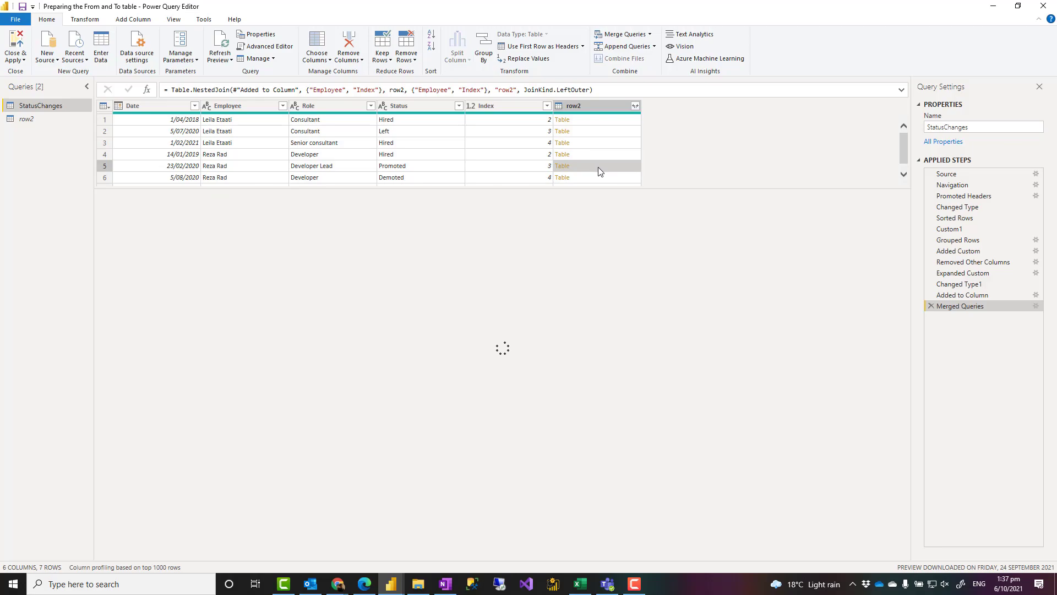
{"action": "left_click", "coordinate": [601, 178]}
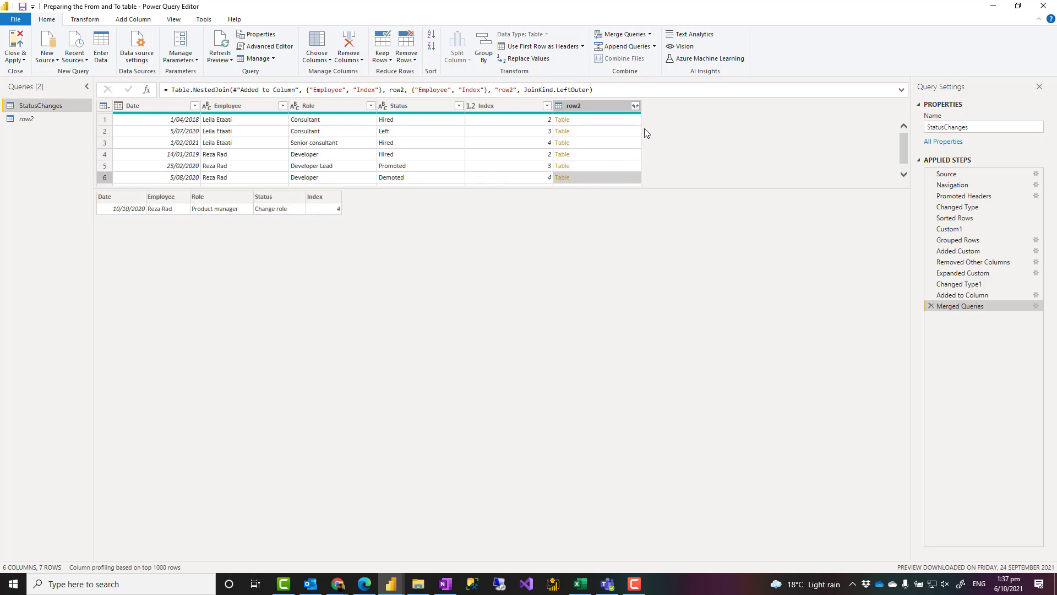
- Expand the row2 column, bringing in only Date as Date.1
{"action": "left_click", "coordinate": [635, 106]}
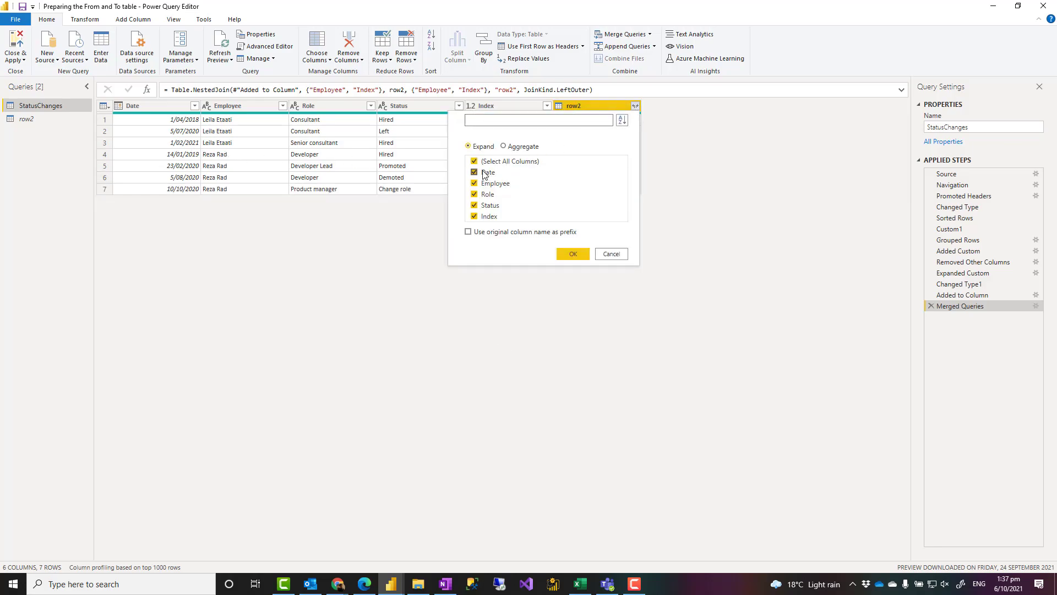
{"action": "left_click", "coordinate": [474, 162]}
{"action": "left_click", "coordinate": [475, 174]}
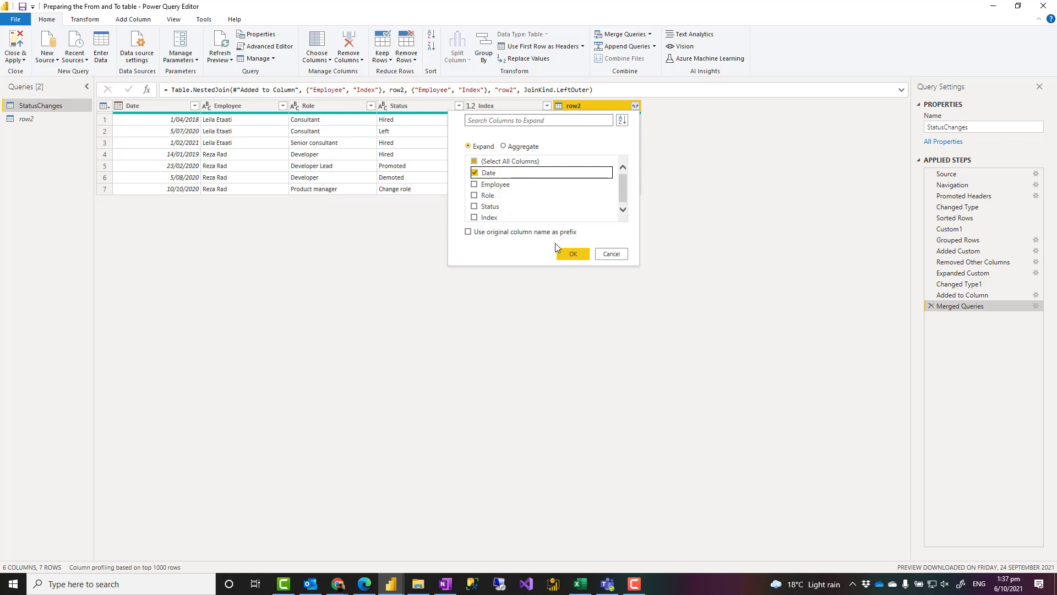
{"action": "left_click", "coordinate": [572, 255]}
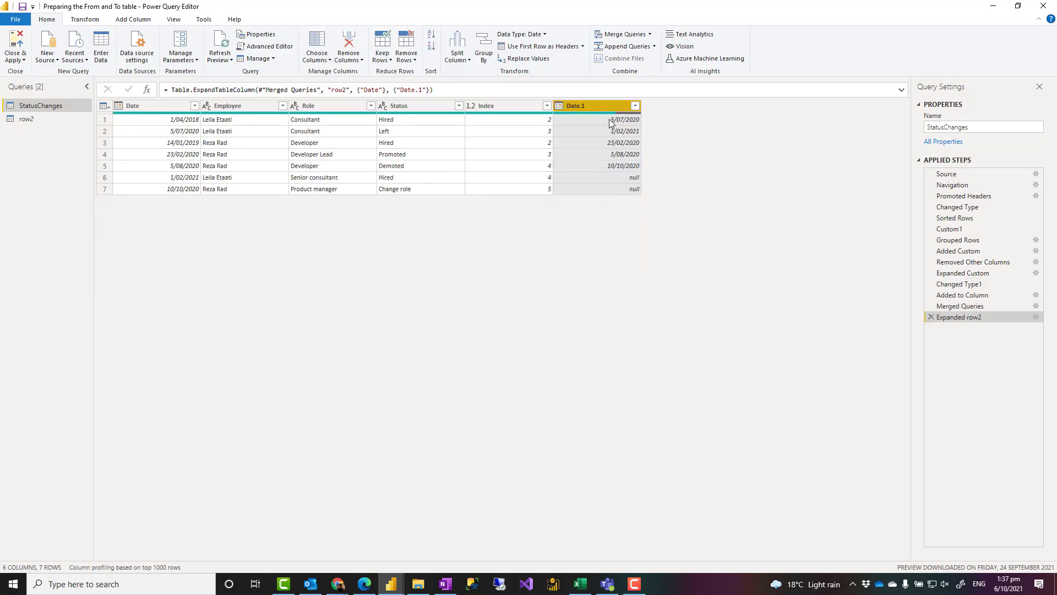
- Rename Date to FromDate and Date.1 to ToDate
{"action": "left_click", "coordinate": [132, 105]}
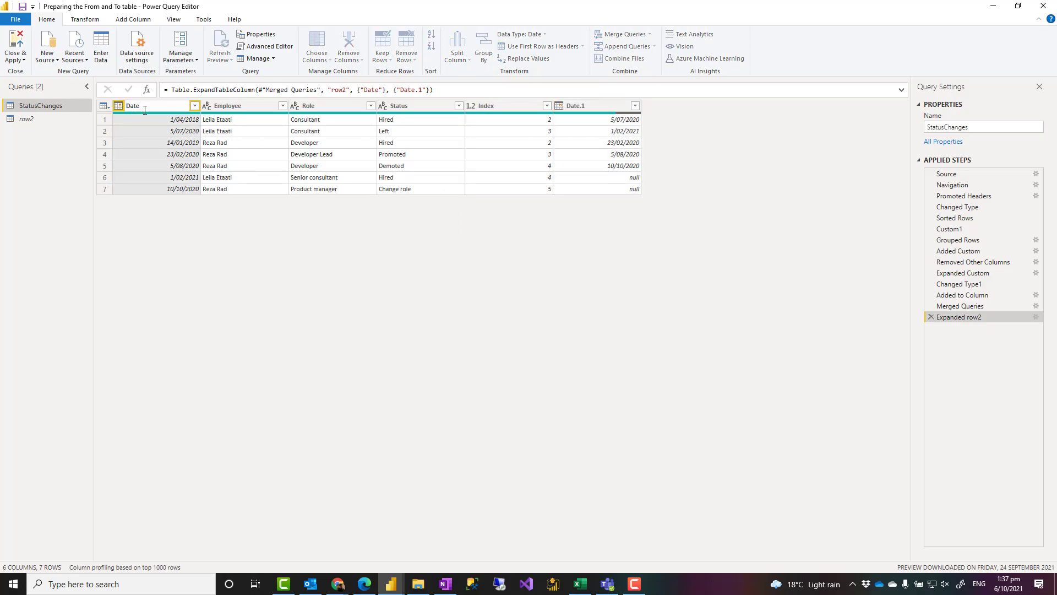
{"action": "double_click", "coordinate": [145, 106]}
{"action": "type", "text": "FromDate"}
{"action": "key", "text": "Return"}
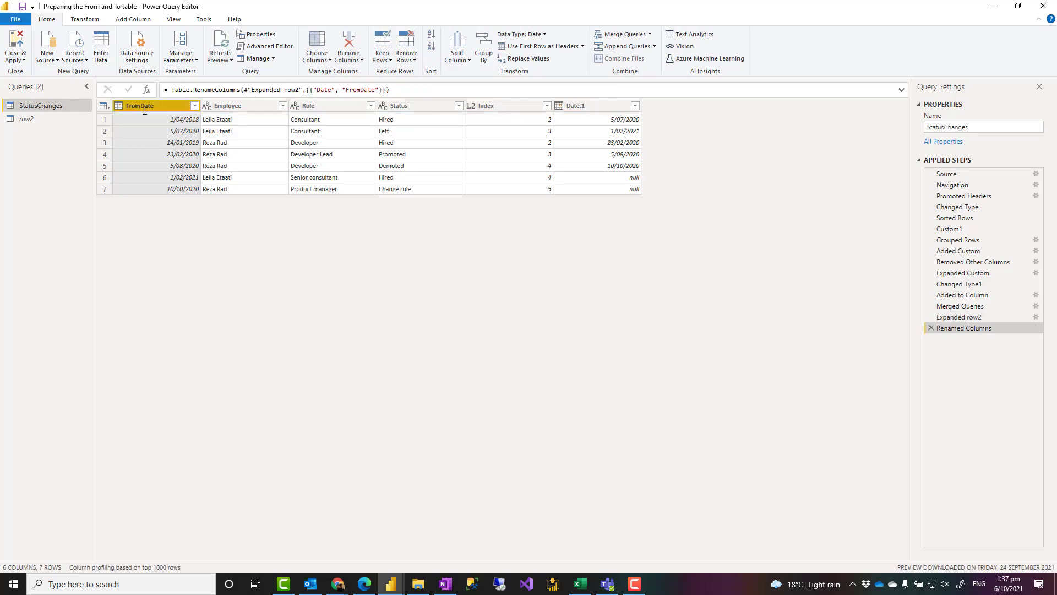
{"action": "left_click", "coordinate": [571, 108]}
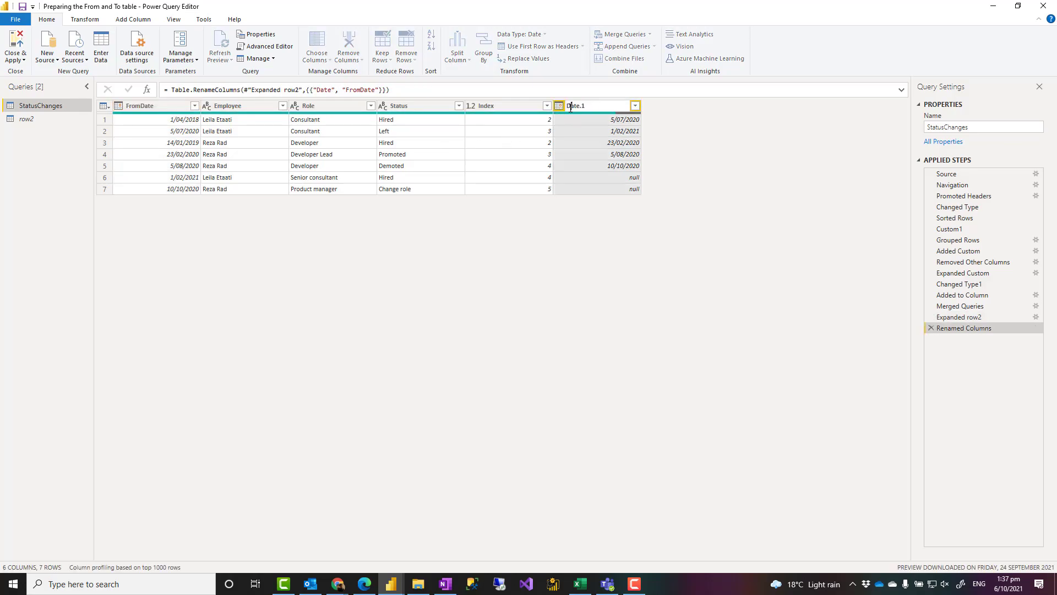
{"action": "type", "text": "To"}
{"action": "key", "text": "Return"}
- Remove the Index column
{"action": "left_click", "coordinate": [515, 105]}
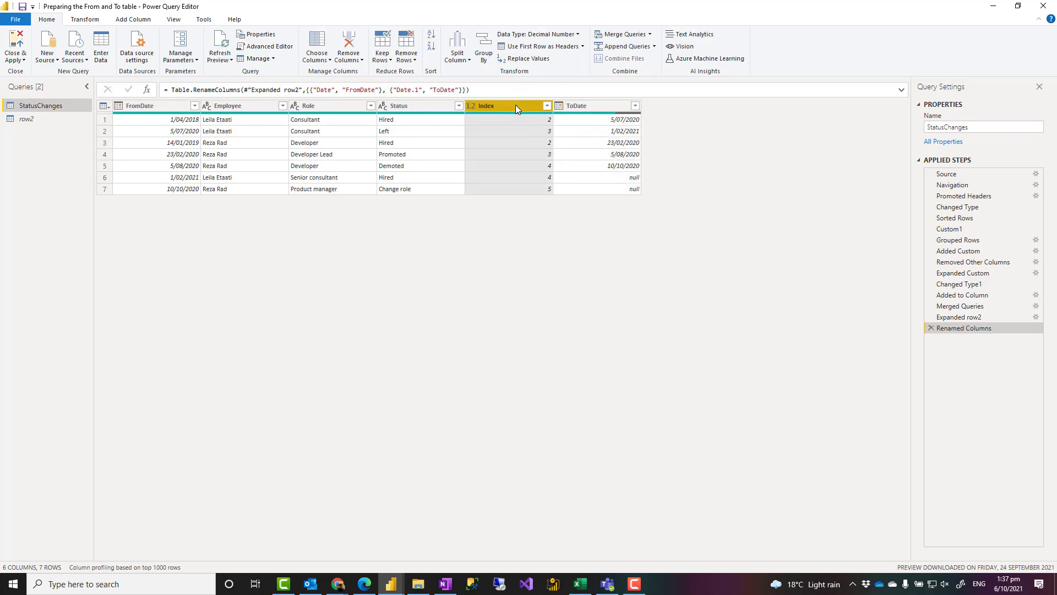
{"action": "right_click", "coordinate": [516, 105]}
{"action": "left_click", "coordinate": [539, 123]}
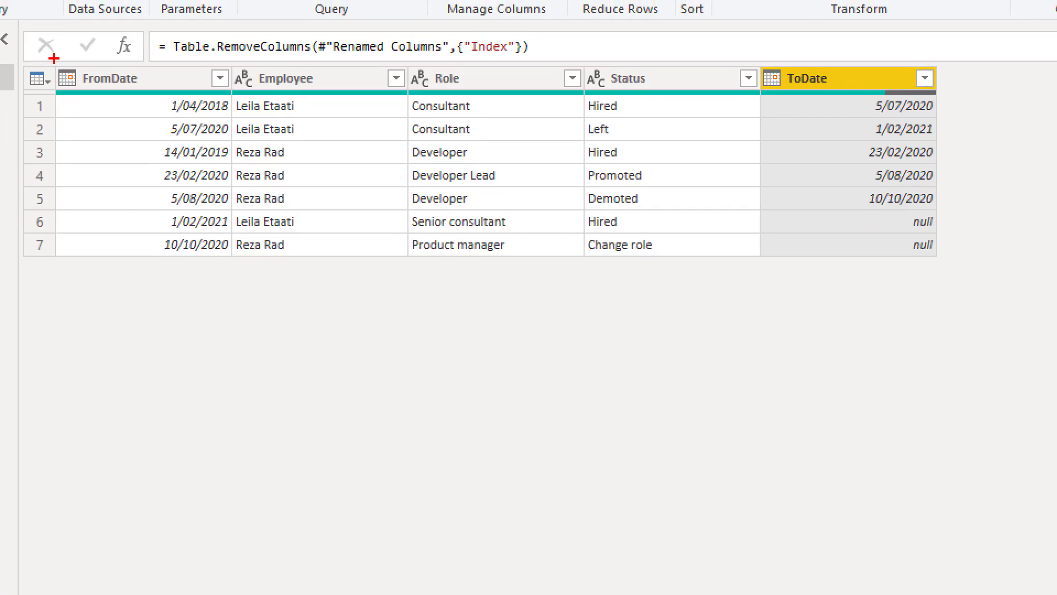
{"action": "mouse_move", "coordinate": [53, 58]}
{"action": "left_mouse_down"}
{"action": "mouse_move", "coordinate": [742, 253]}
{"action": "mouse_move", "coordinate": [810, 253]}
{"action": "left_mouse_up"}
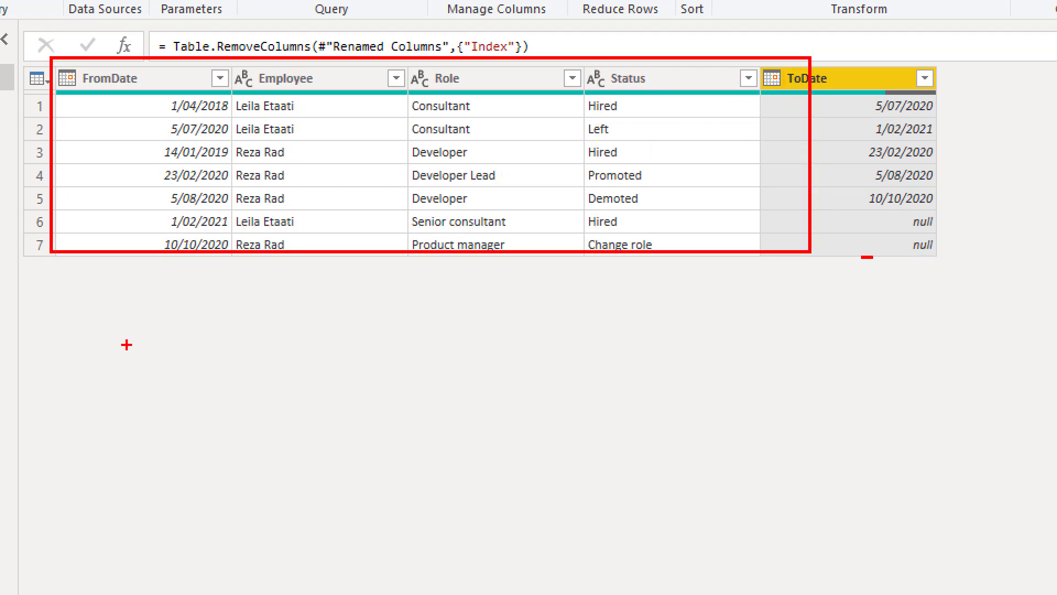
{"action": "left_click_drag", "start_coordinate": [151, 279], "coordinate": [151, 357]}
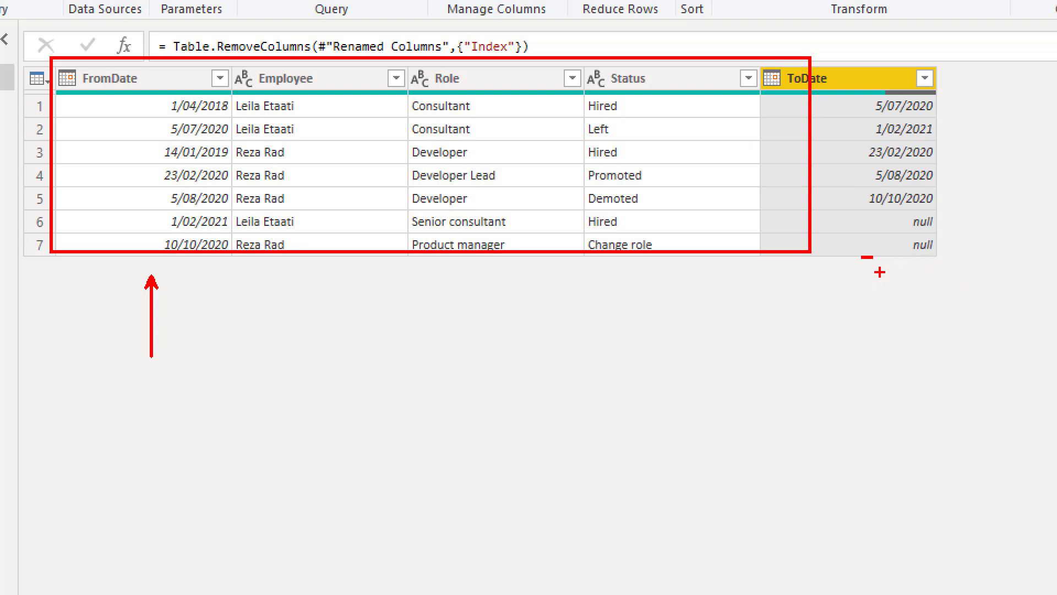
{"action": "left_click_drag", "start_coordinate": [873, 278], "coordinate": [874, 361]}
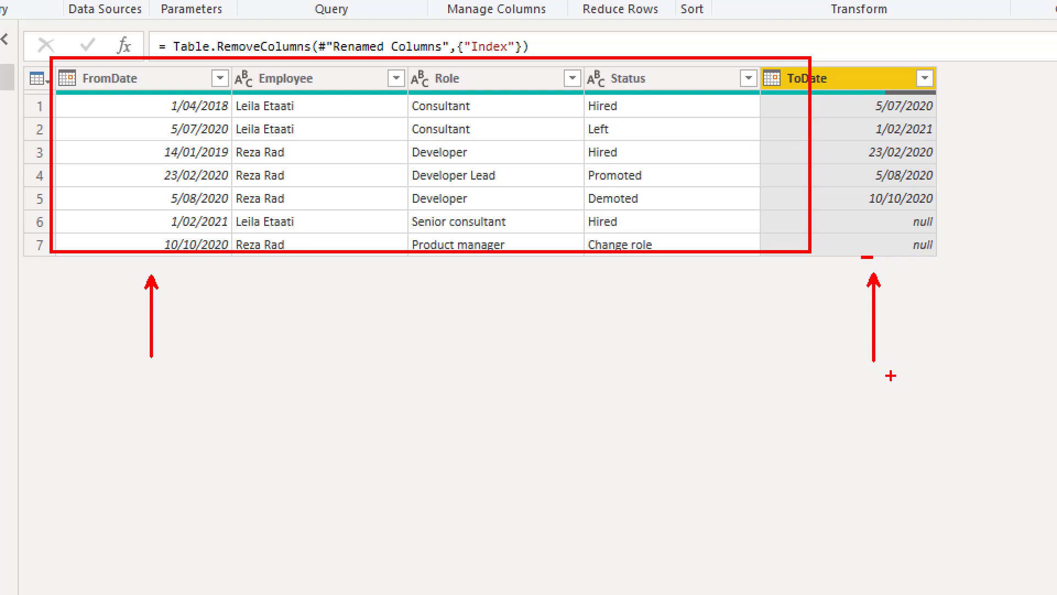